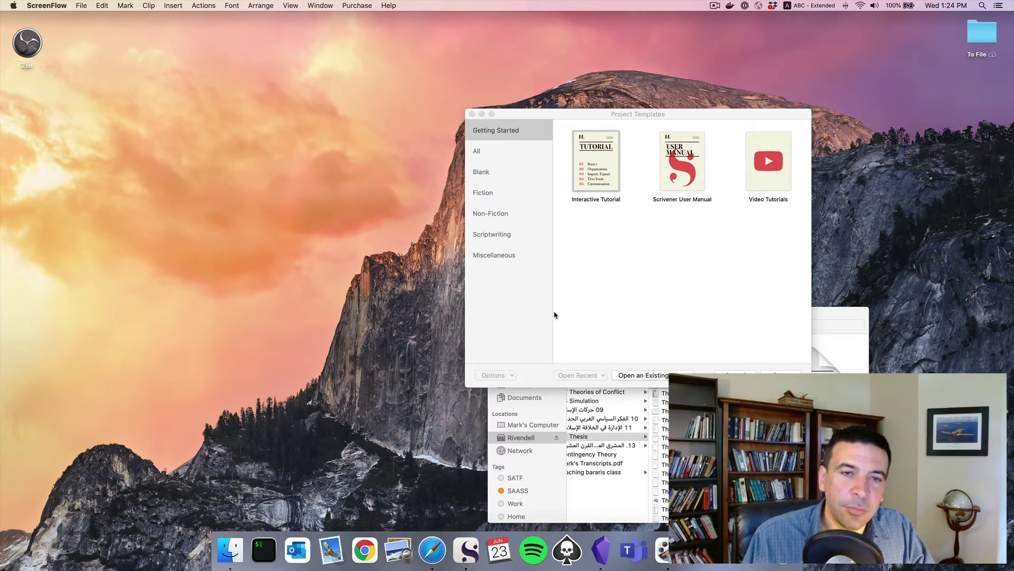
Check the Open Recent list, then pick the Blank template from the Blank category
{"action": "left_click", "coordinate": [628, 304]}
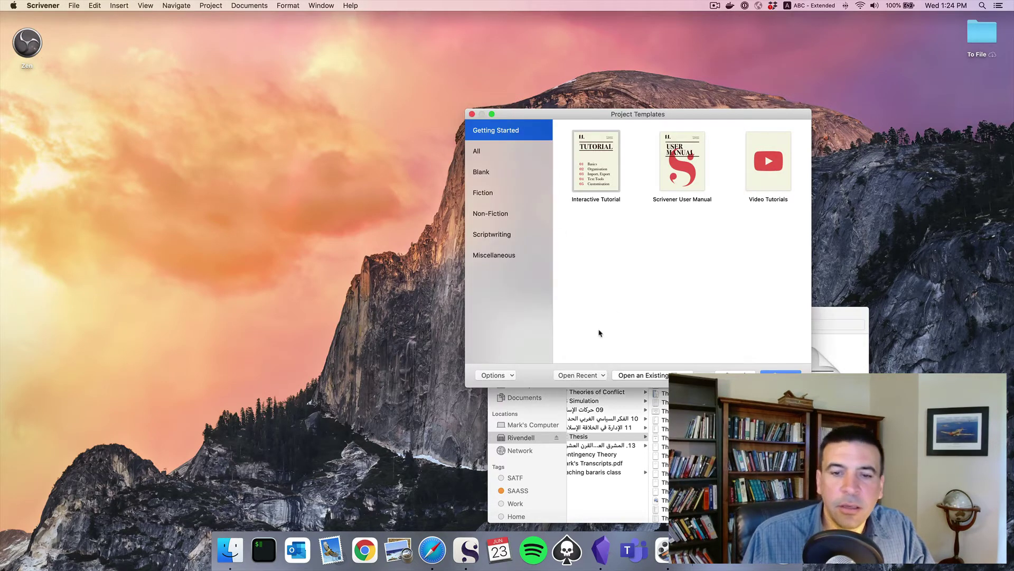
{"action": "left_click", "coordinate": [594, 379]}
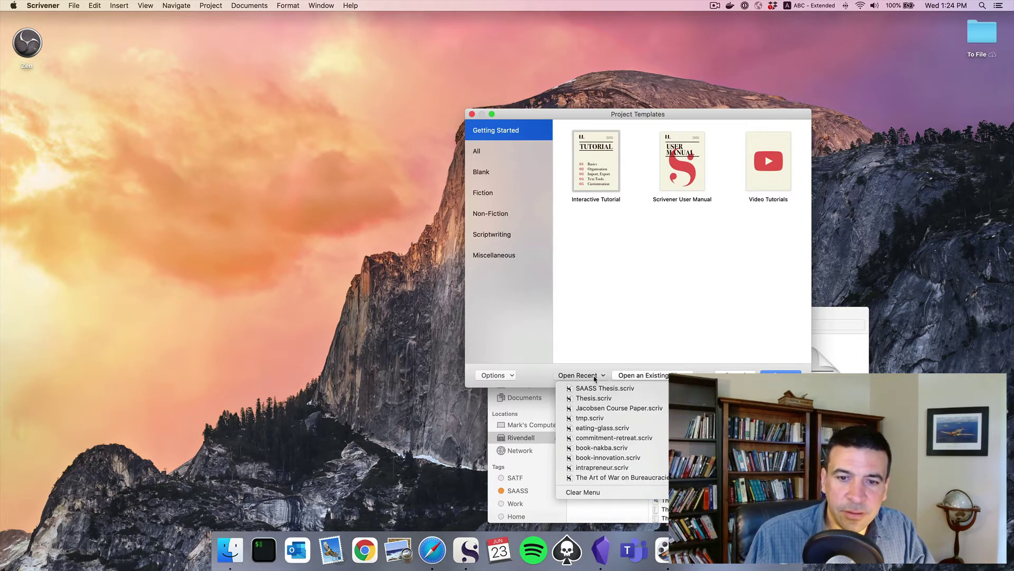
{"action": "left_click", "coordinate": [661, 332]}
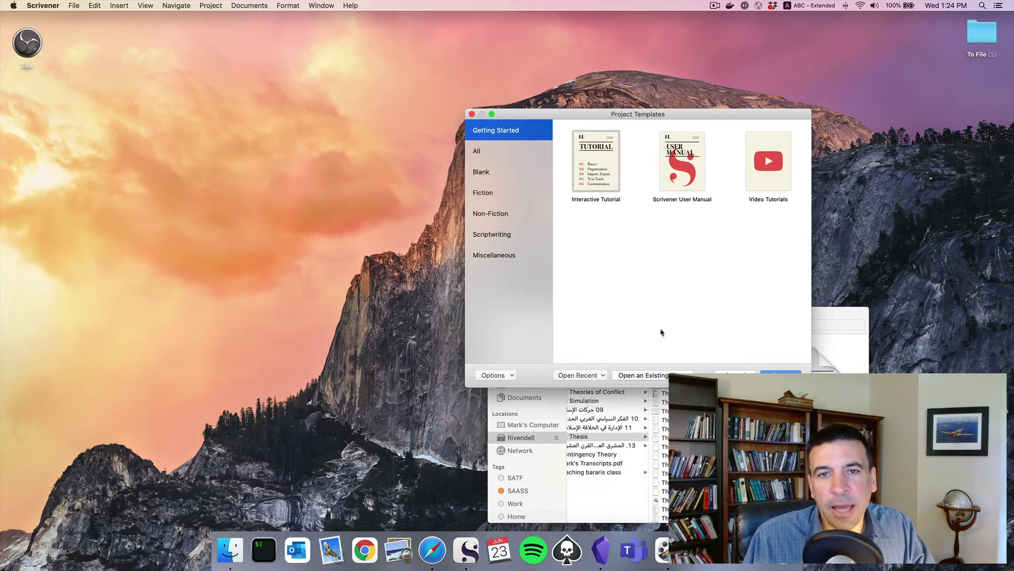
{"action": "left_click", "coordinate": [591, 377]}
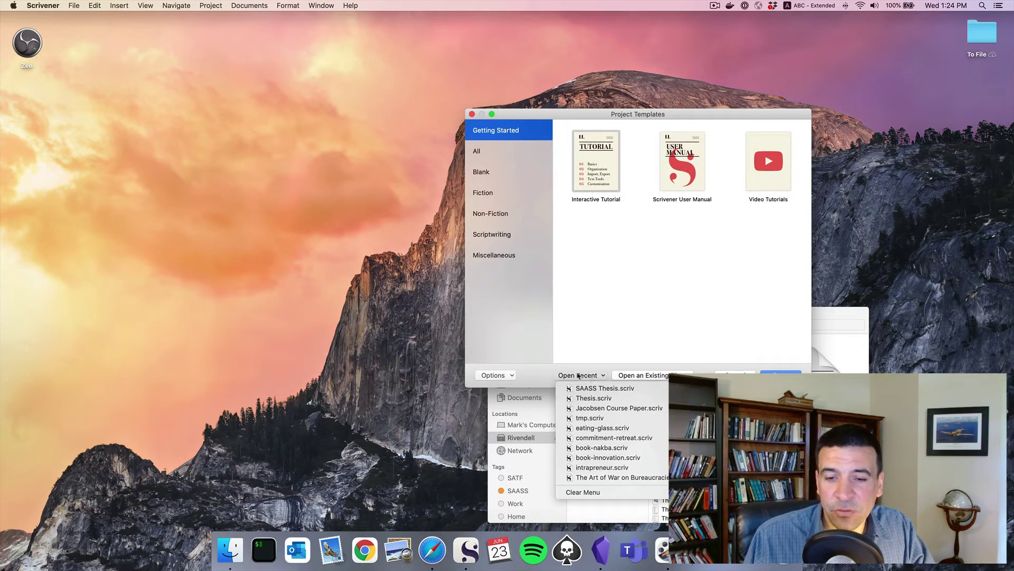
{"action": "left_click", "coordinate": [485, 177]}
{"action": "left_click", "coordinate": [485, 176]}
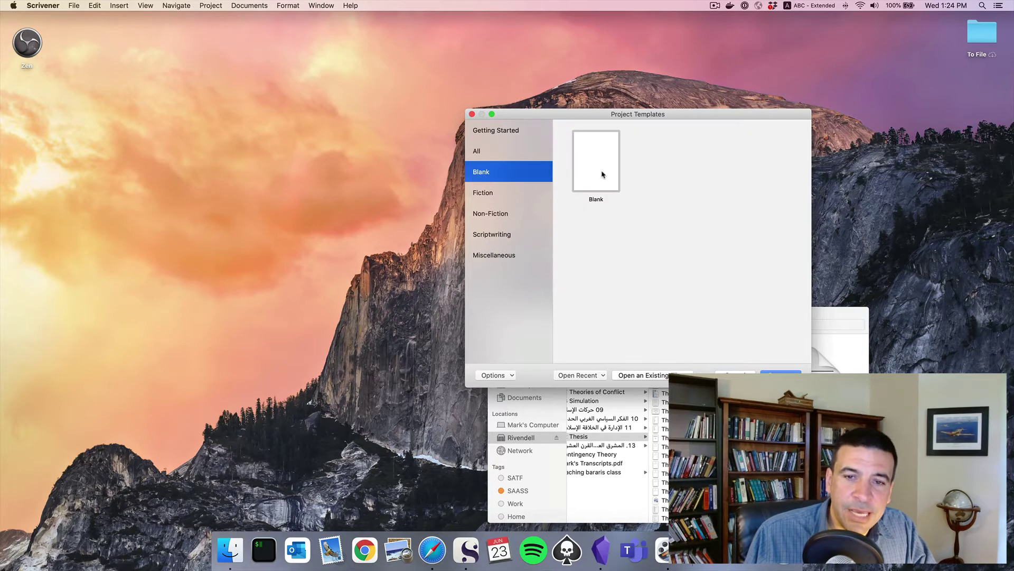
{"action": "left_click", "coordinate": [602, 174]}
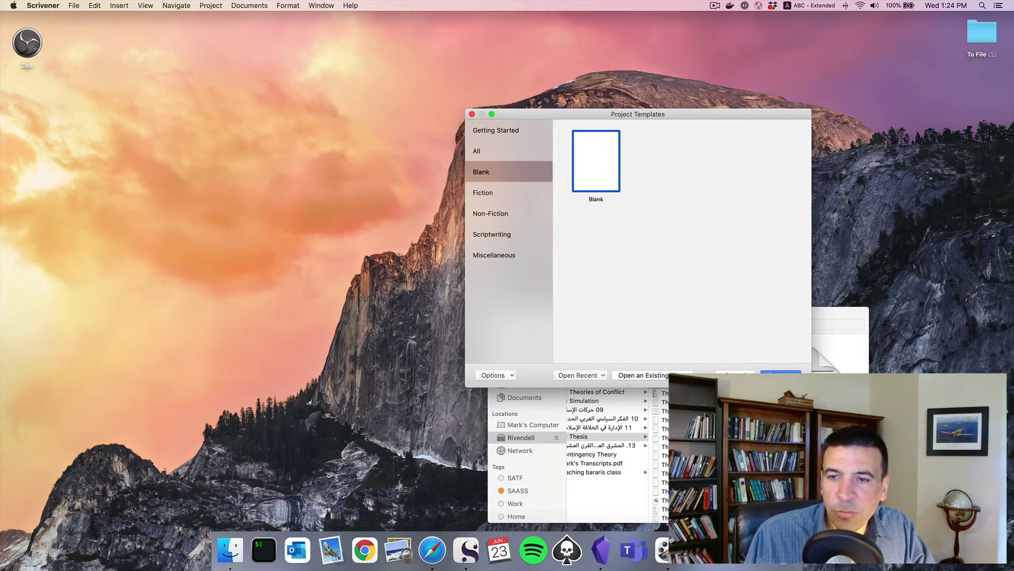
Create the blank project 'SAASS Example', maximize its window, and select its Untitled Document
{"action": "key", "text": "Return"}
{"action": "type", "text": "SA"}
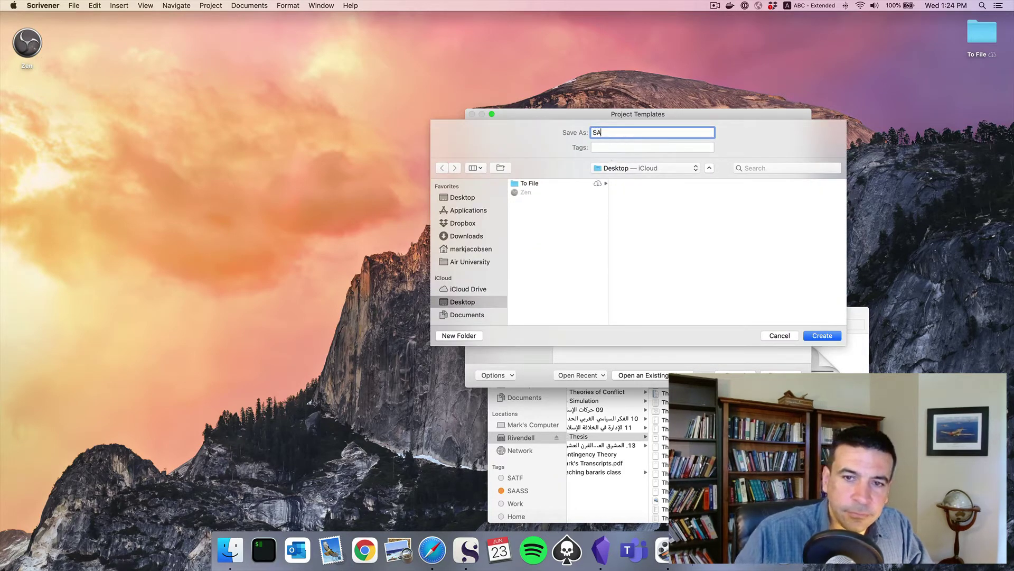
{"action": "type", "text": "ASS Example"}
{"action": "key", "text": "Return"}
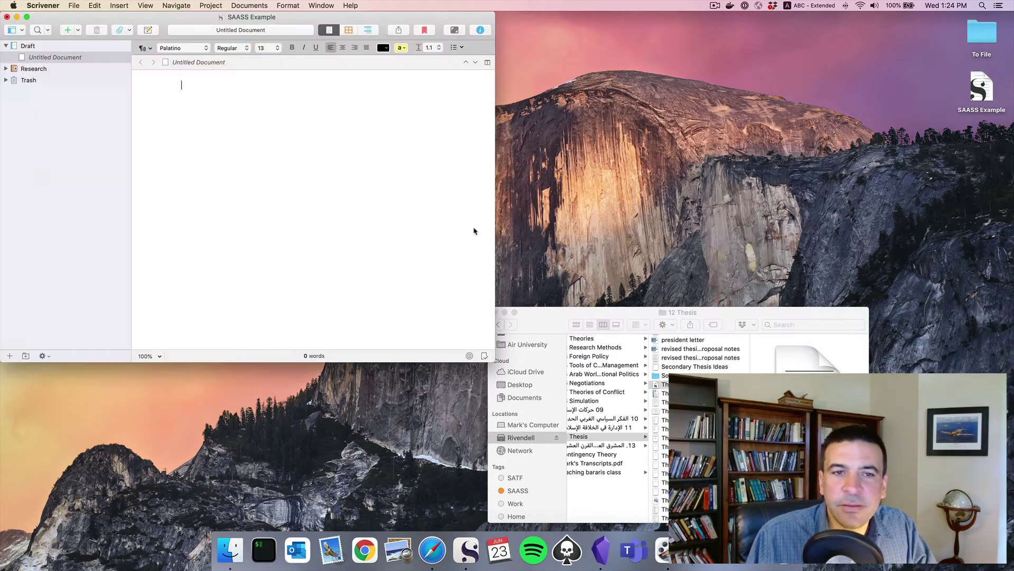
{"action": "left_click", "coordinate": [26, 18]}
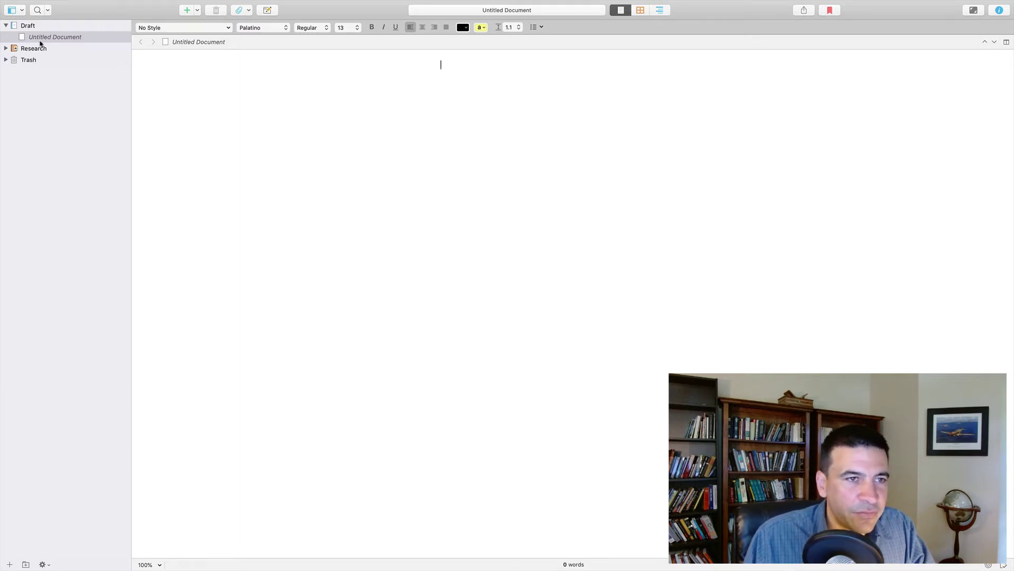
{"action": "left_click", "coordinate": [40, 38]}
{"action": "left_click", "coordinate": [174, 74]}
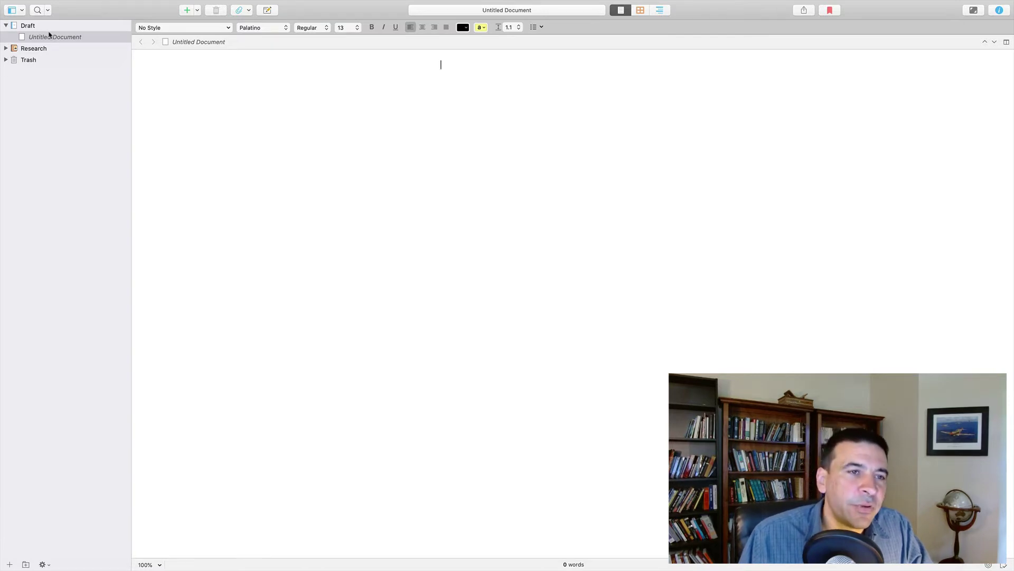
Rename the Research folder to 'SAASS Book Notes'
{"action": "left_click", "coordinate": [27, 29]}
{"action": "key", "text": "Left"}
{"action": "key", "text": "Down"}
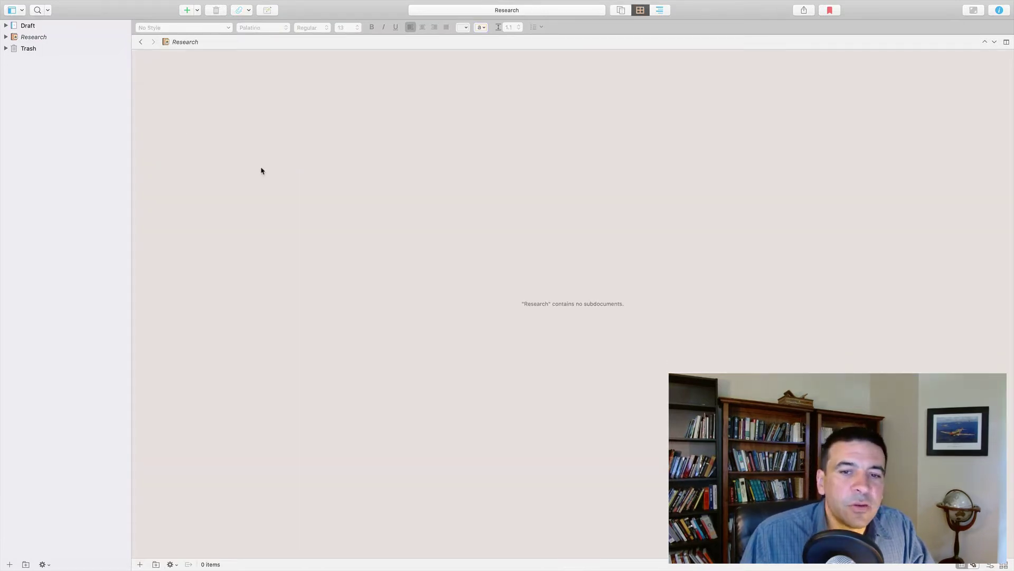
{"action": "left_click", "coordinate": [34, 37]}
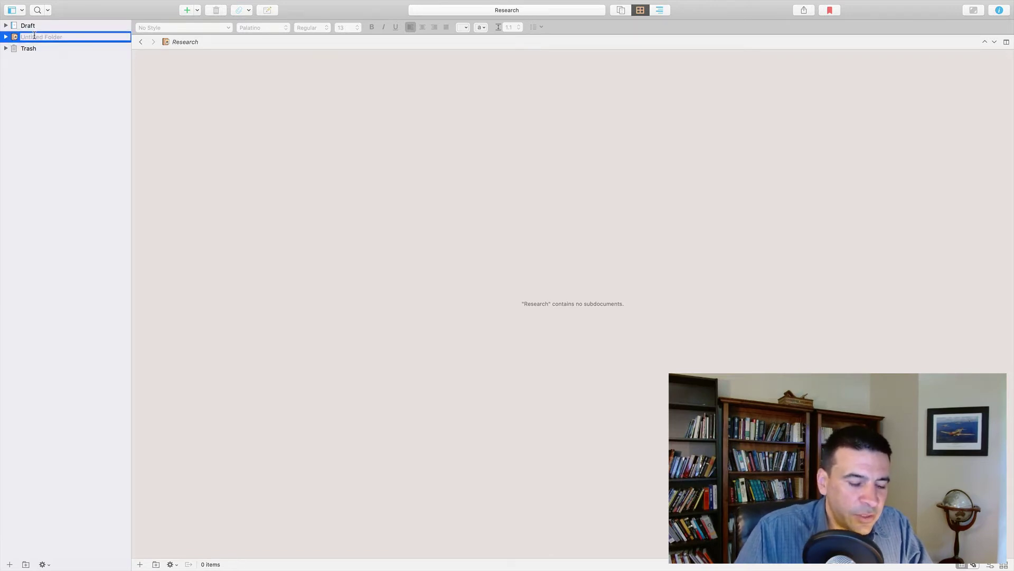
{"action": "type", "text": "SAASS Book Notes"}
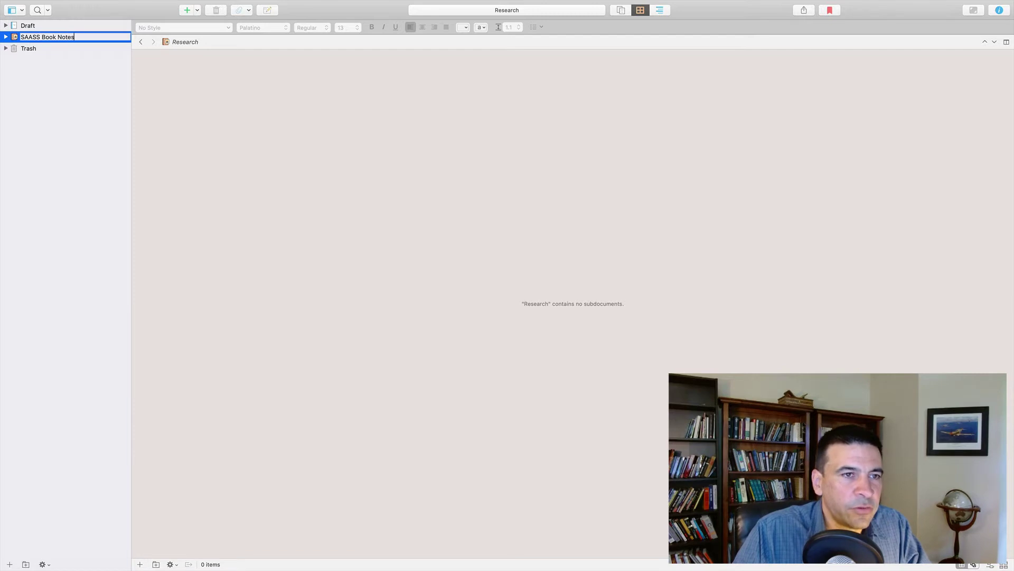
{"action": "key", "text": "Return"}
Add a document 'Beinhocker - The Origin of Wealth' containing 'These are my notes.'
{"action": "left_click", "coordinate": [7, 37]}
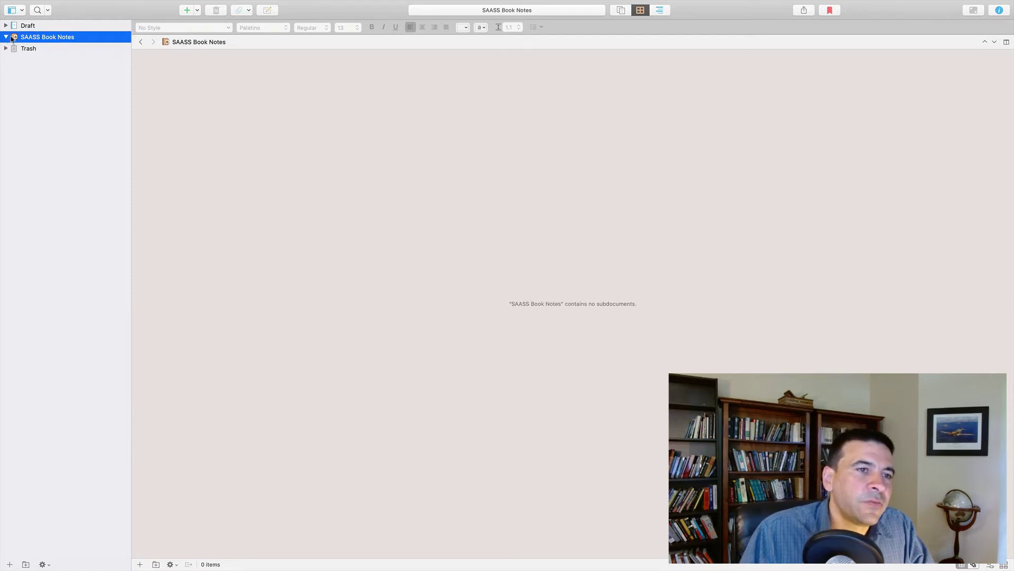
{"action": "left_click", "coordinate": [9, 564]}
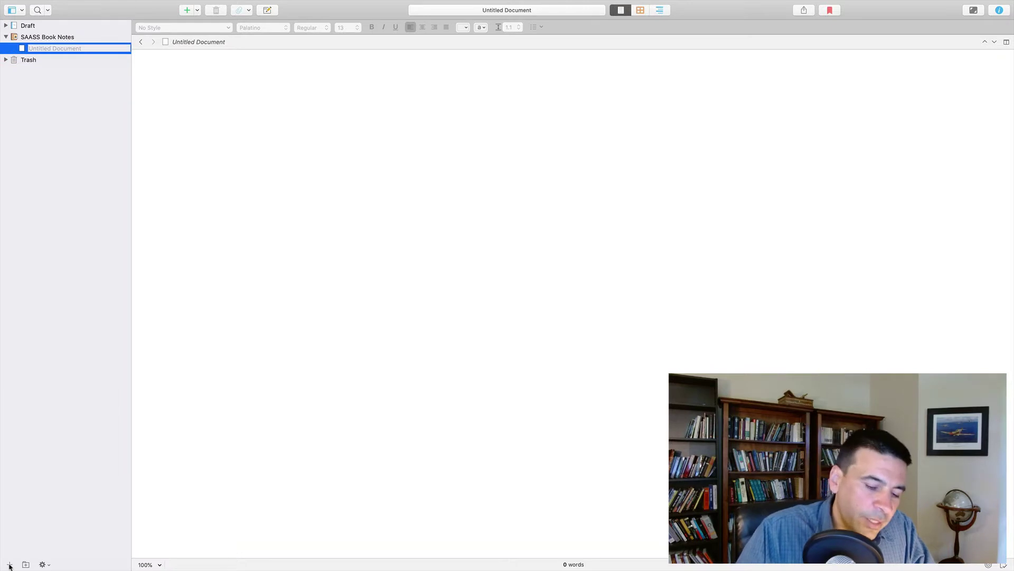
{"action": "type", "text": "Beinhocker - Th"}
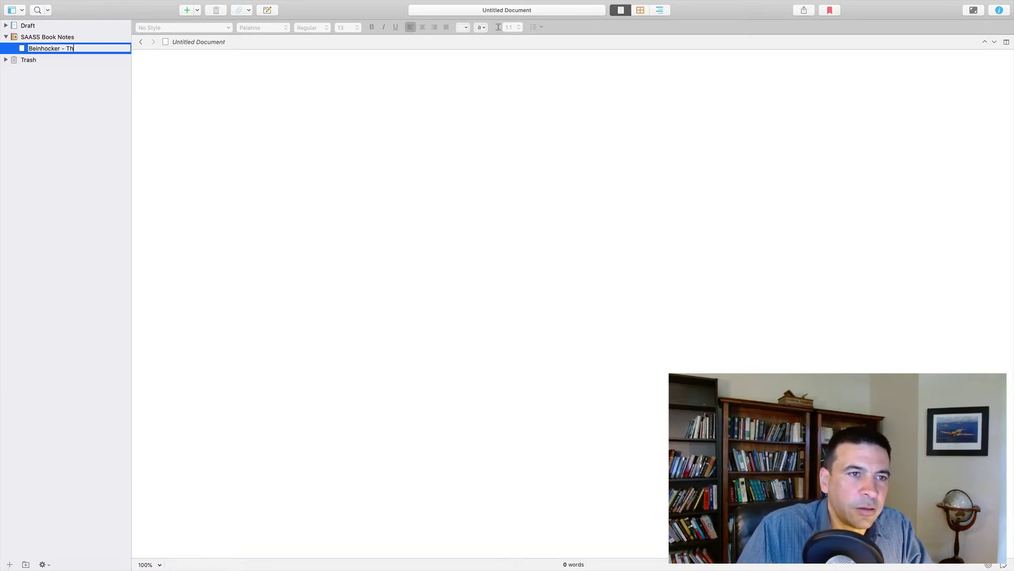
{"action": "type", "text": "e Origin of Wealth"}
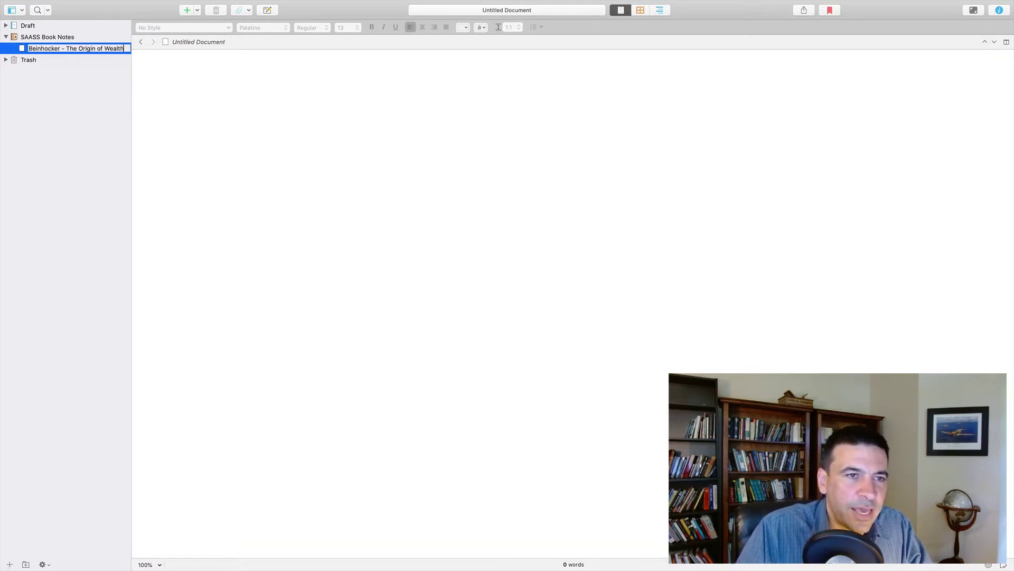
{"action": "key", "text": "Return"}
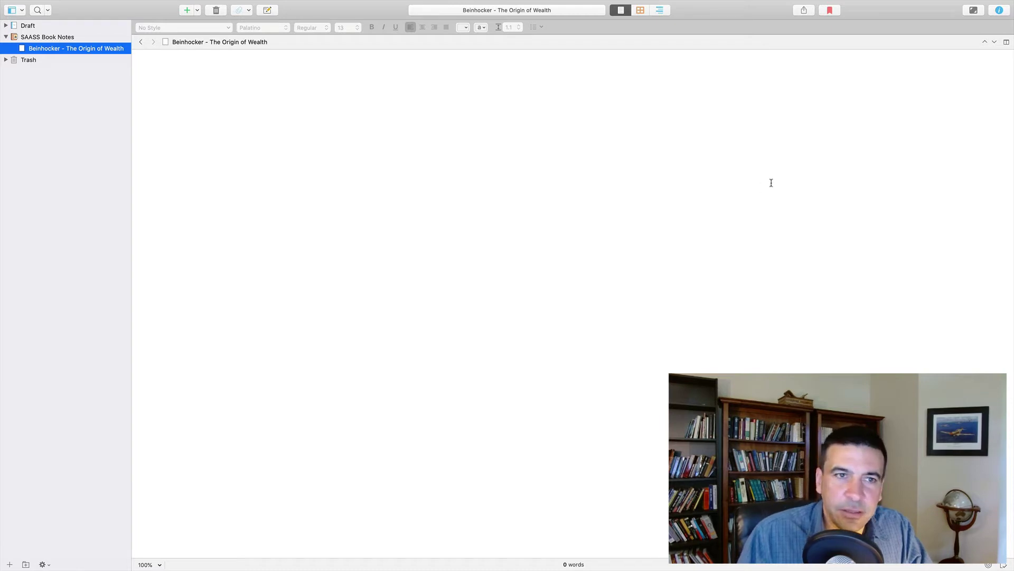
{"action": "left_click", "coordinate": [637, 161]}
{"action": "type", "text": "Thse"}
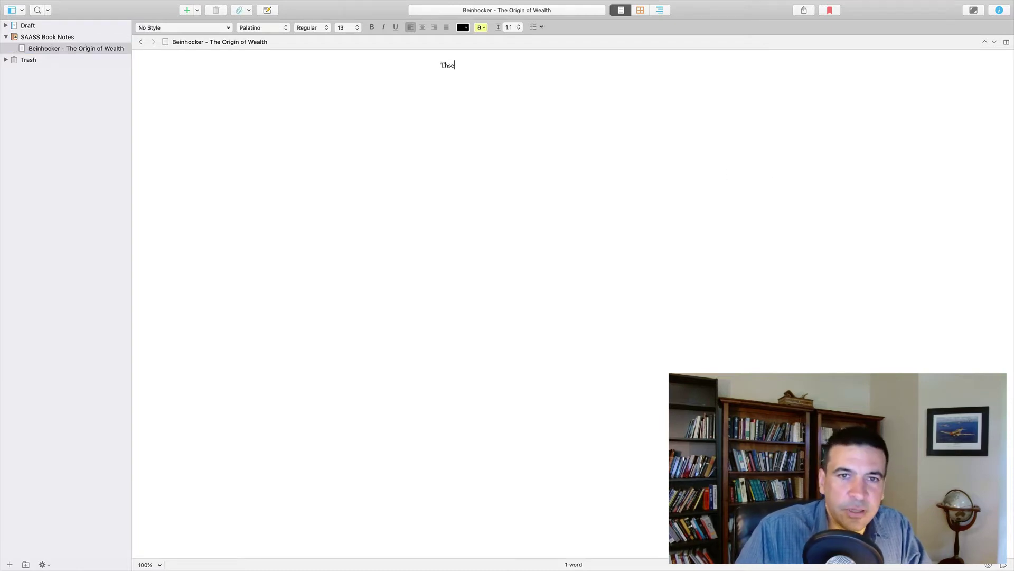
{"action": "key", "text": "BackSpace"}
{"action": "key", "text": "BackSpace"}
{"action": "type", "text": "ese are my notes."}
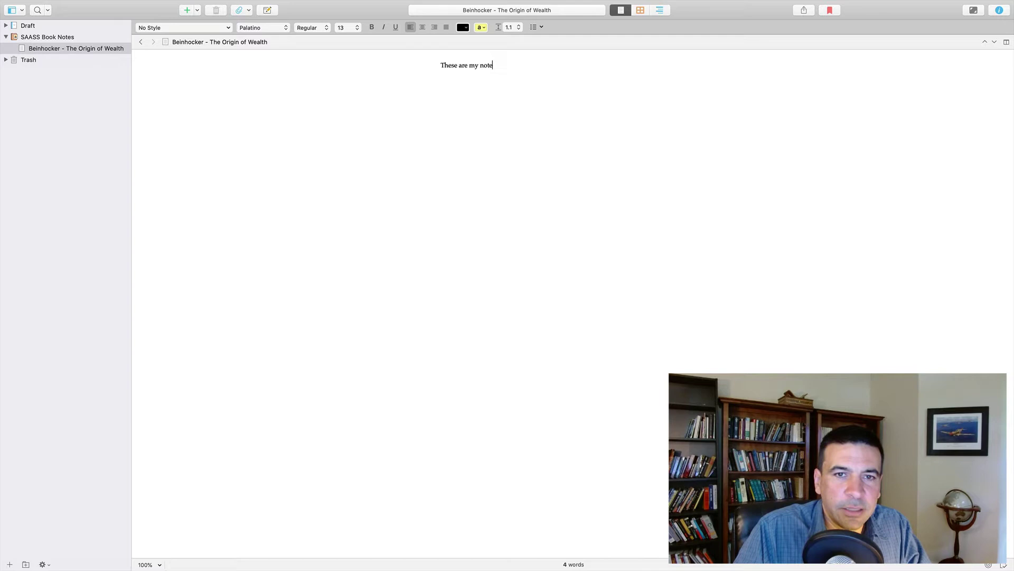
{"action": "key", "text": "Return"}
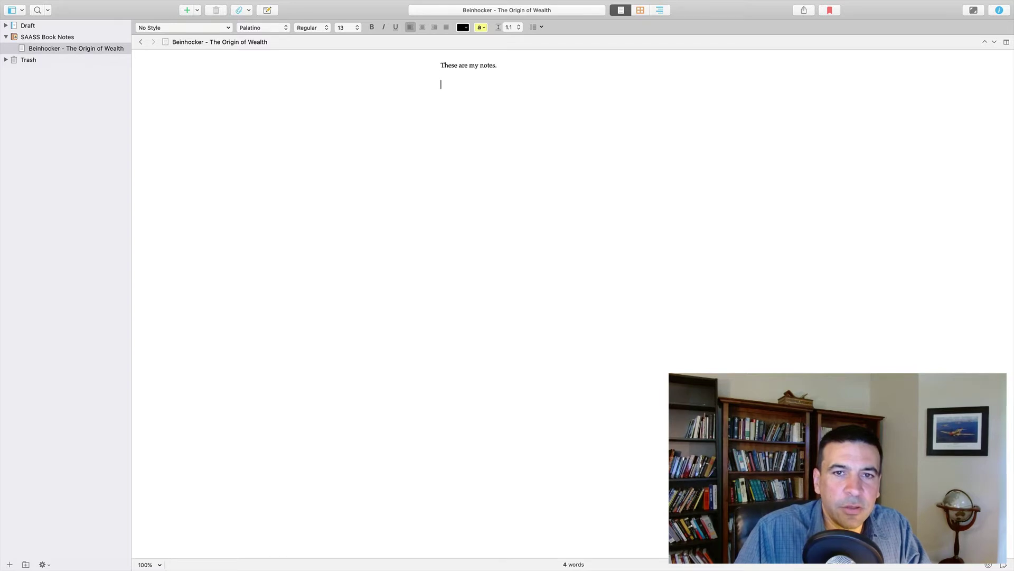
Give it the synopsis 'Beinhocker provides an overview of complexity economics.'
{"action": "left_click", "coordinate": [999, 10]}
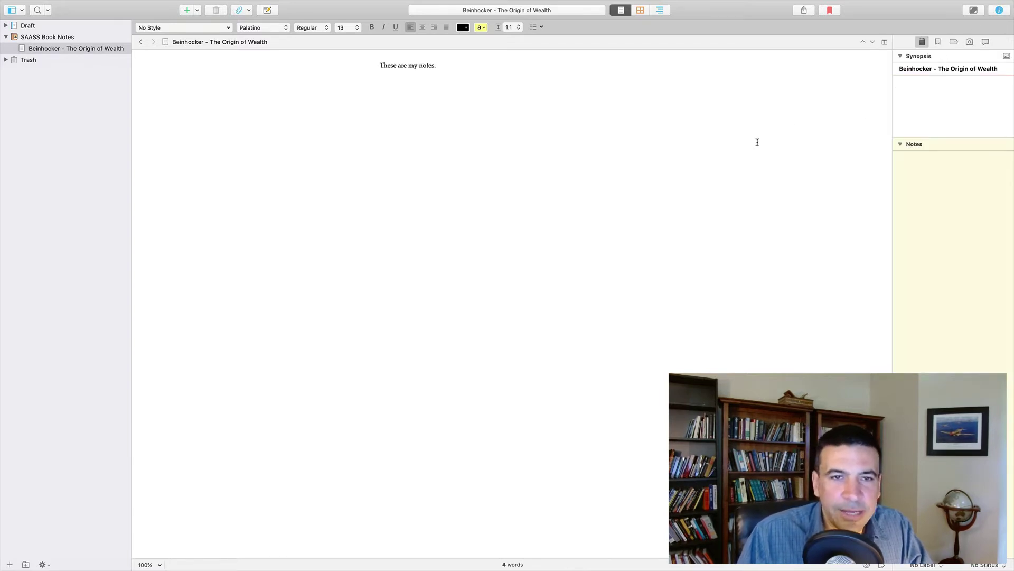
{"action": "left_click", "coordinate": [911, 91]}
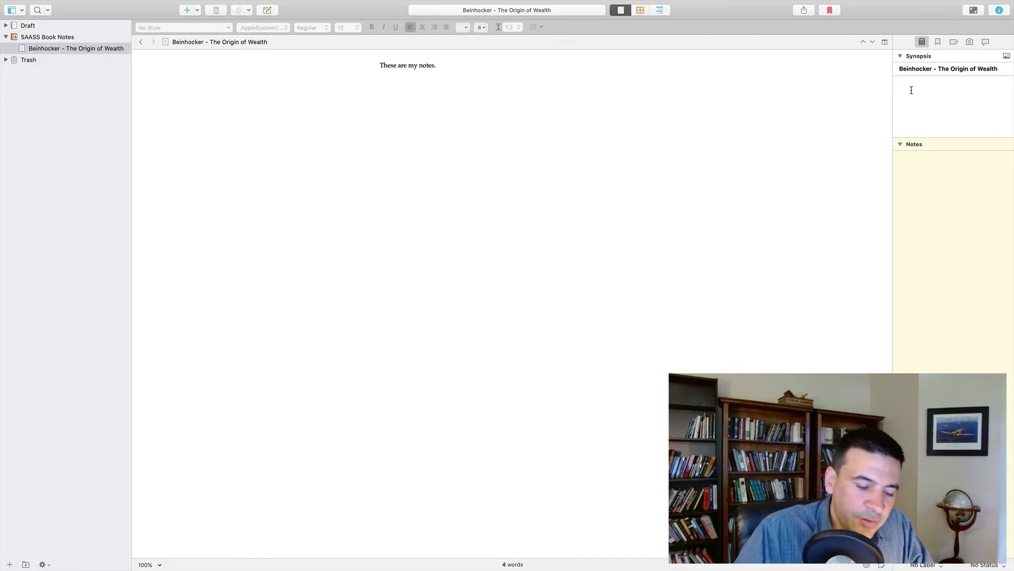
{"action": "type", "text": "Beinhock"}
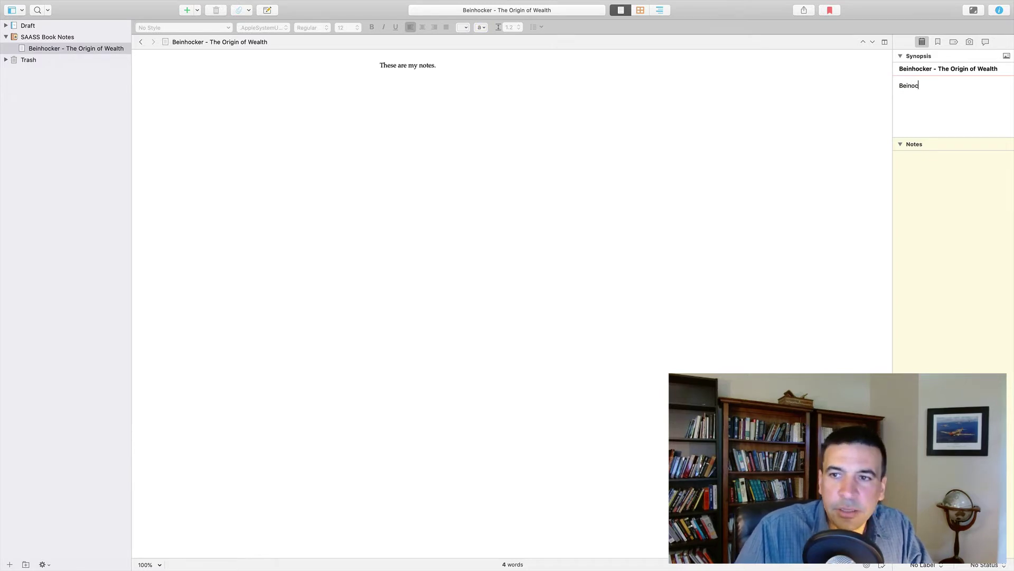
{"action": "key", "text": "BackSpace"}
{"action": "key", "text": "BackSpace"}
{"action": "key", "text": "BackSpace"}
{"action": "key", "text": "BackSpace"}
{"action": "type", "text": "hocker pr"}
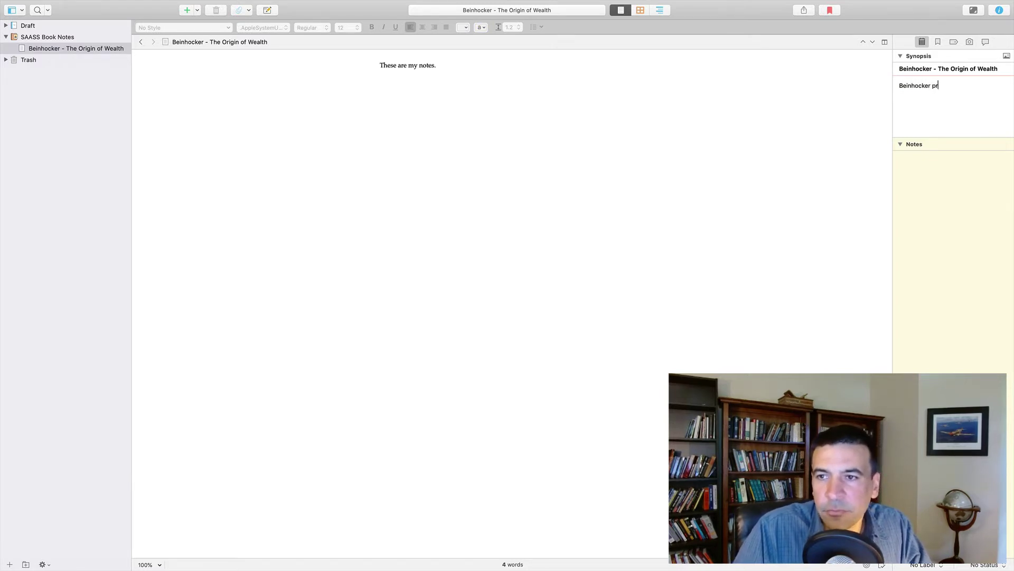
{"action": "type", "text": "ovides an overview of co"}
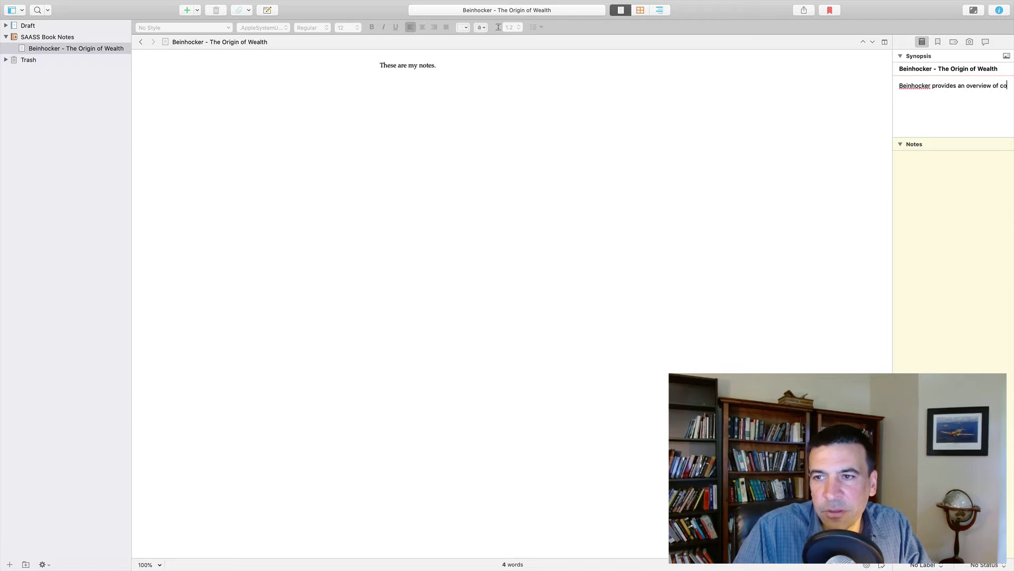
{"action": "type", "text": "mplexity economics."}
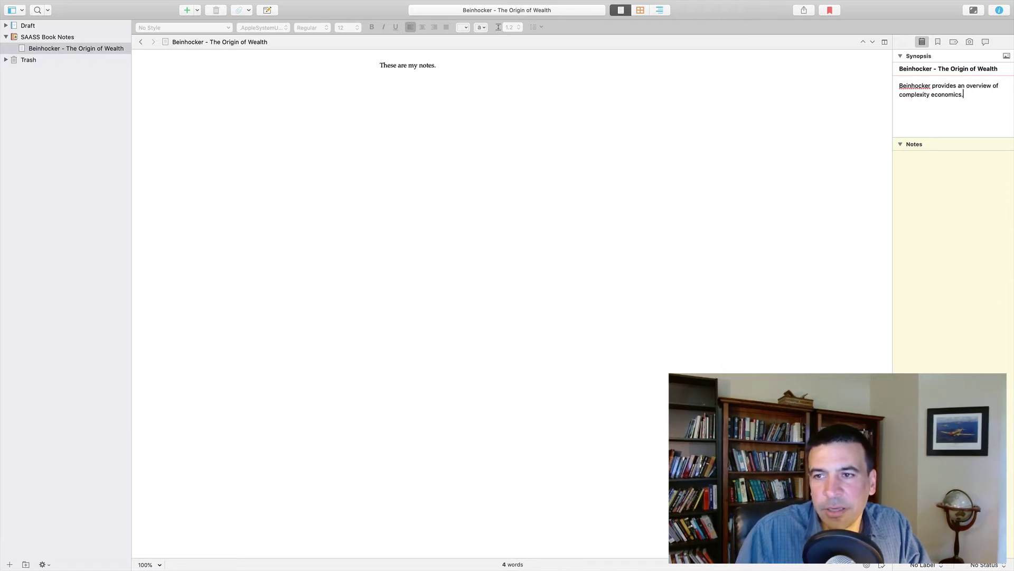
{"action": "left_click", "coordinate": [948, 190]}
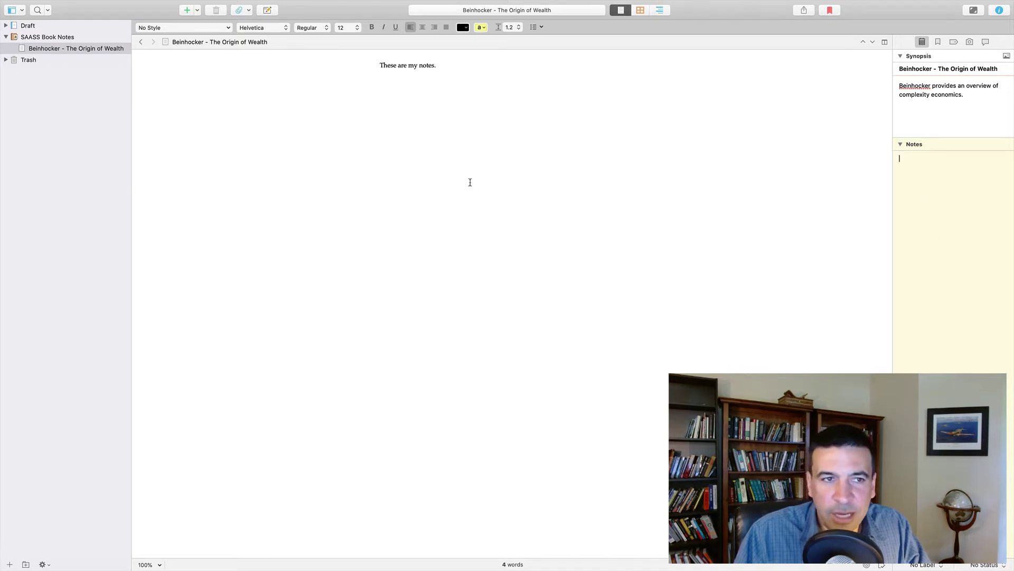
Add the document 'Arthur - Complexity Economics' after Beinhocker and type 'Arthur notes' in it
{"action": "left_click", "coordinate": [30, 48]}
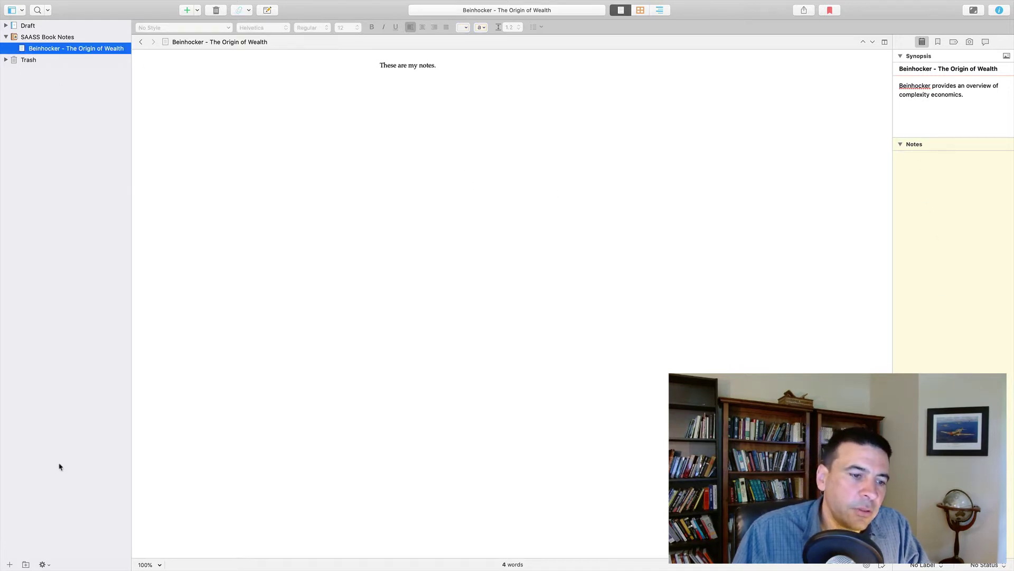
{"action": "left_click", "coordinate": [10, 565]}
{"action": "type", "text": "Arthur - "}
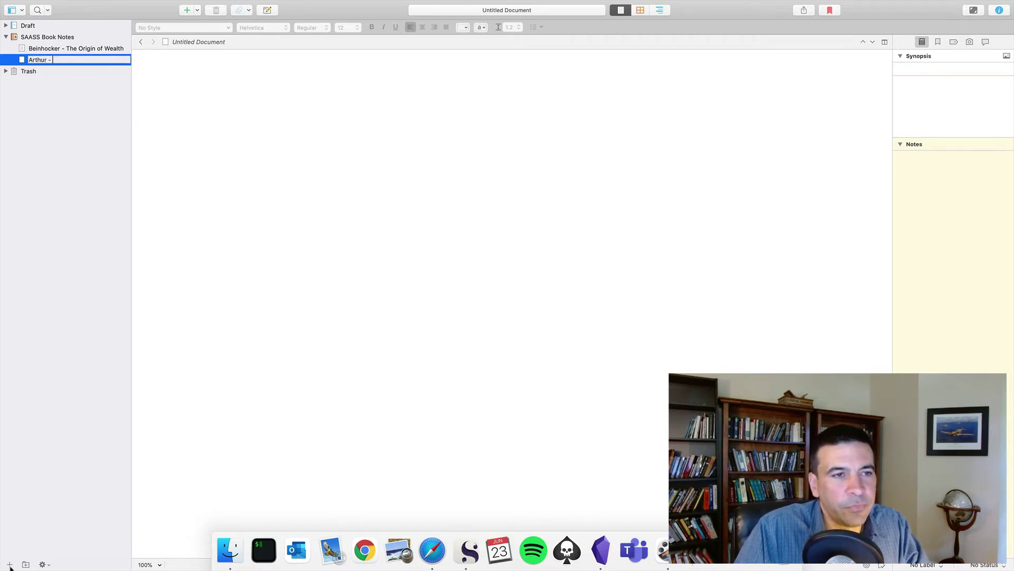
{"action": "type", "text": "Complexity Economics"}
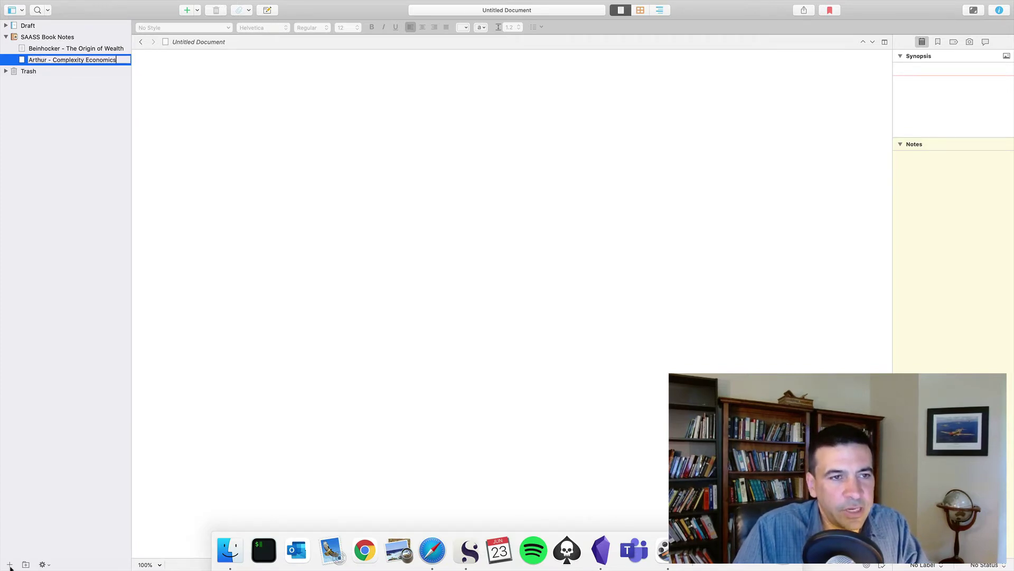
{"action": "key", "text": "Return"}
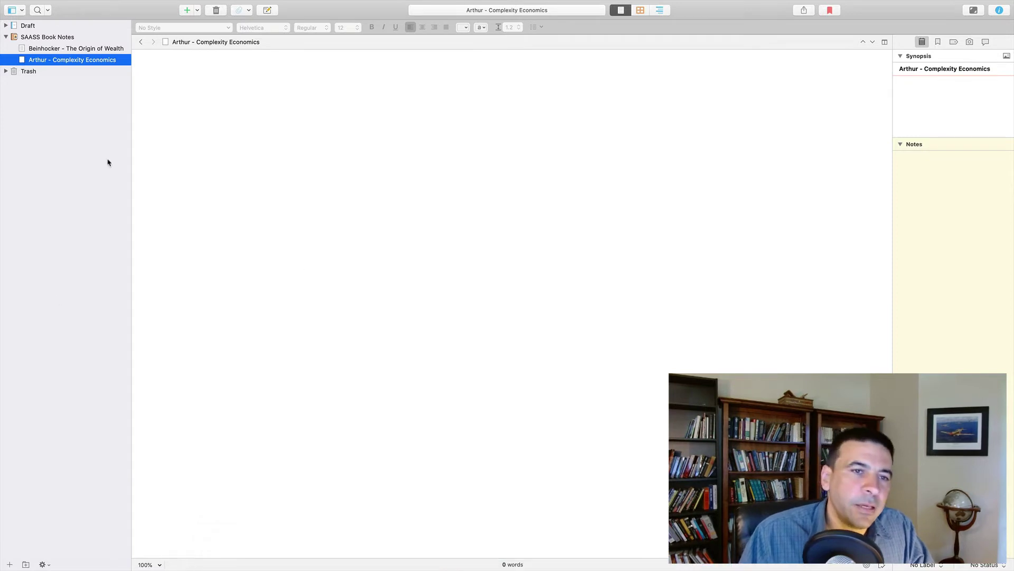
{"action": "left_click", "coordinate": [250, 127]}
{"action": "type", "text": "Arthur notes"}
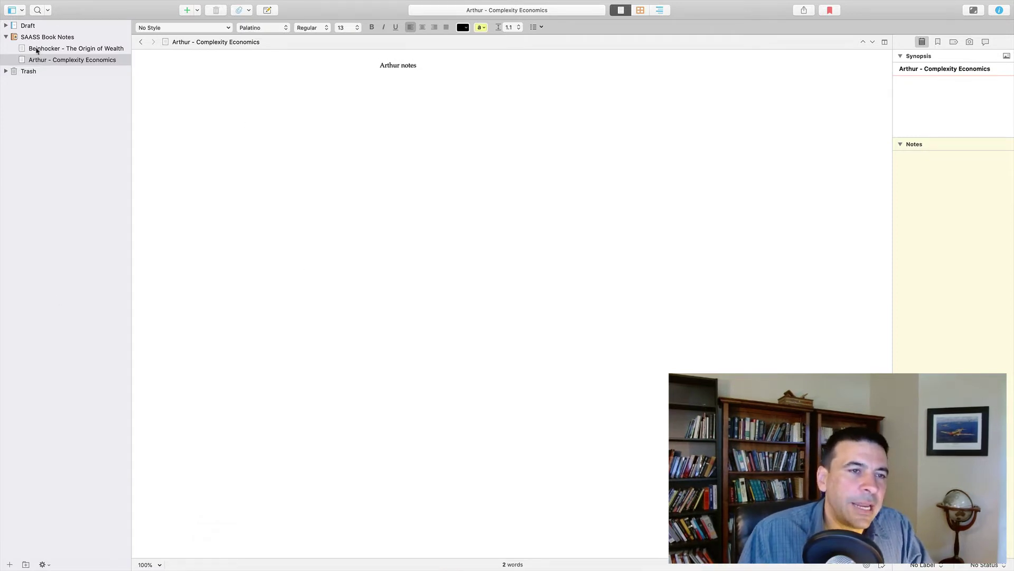
{"action": "left_click", "coordinate": [36, 49]}
{"action": "left_click", "coordinate": [45, 60]}
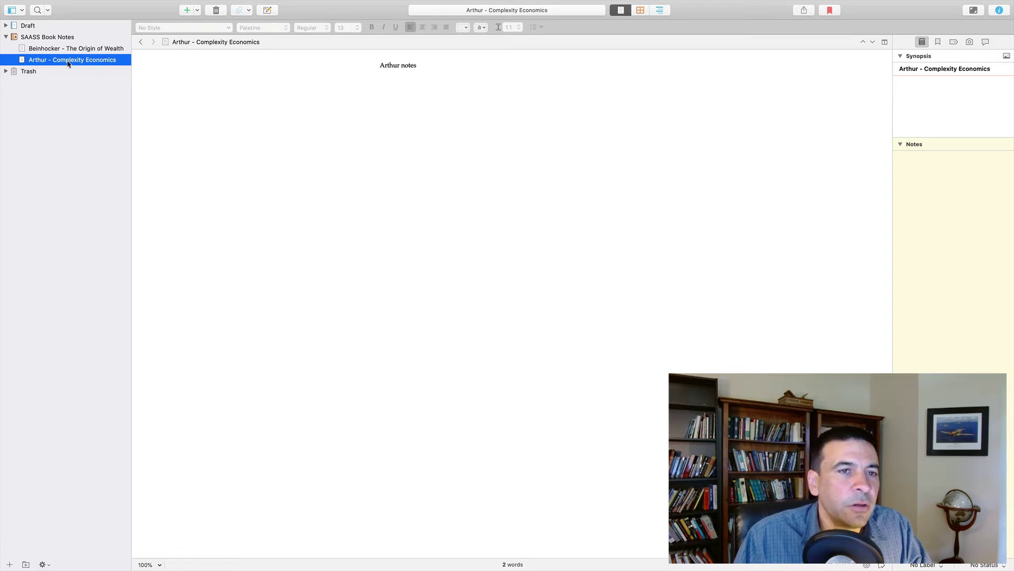
In Beinhocker, write 'Beinhocker presents similar ideas as' followed by a pasted link to Arthur
{"action": "right_click", "coordinate": [68, 63]}
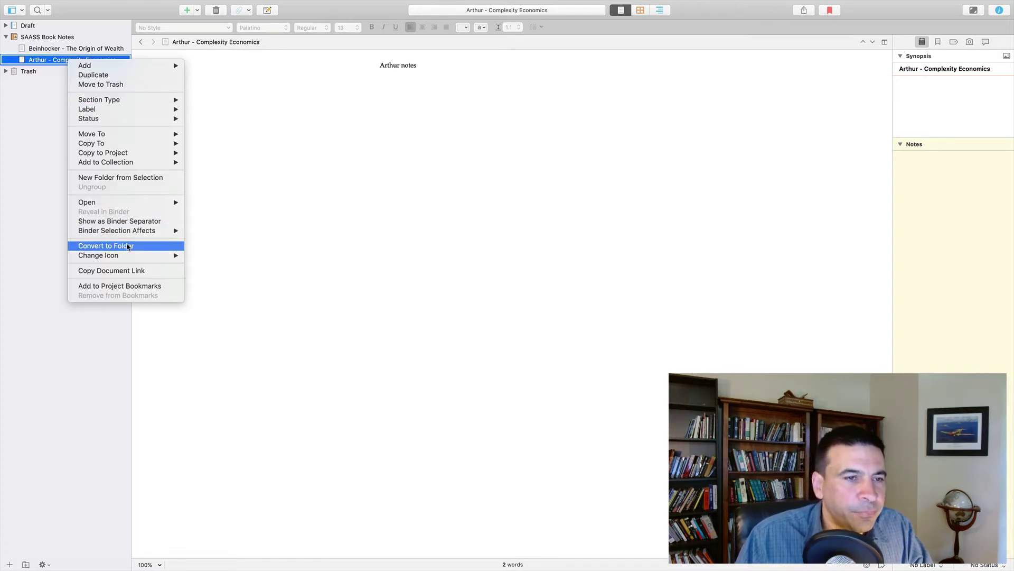
{"action": "left_click", "coordinate": [130, 271]}
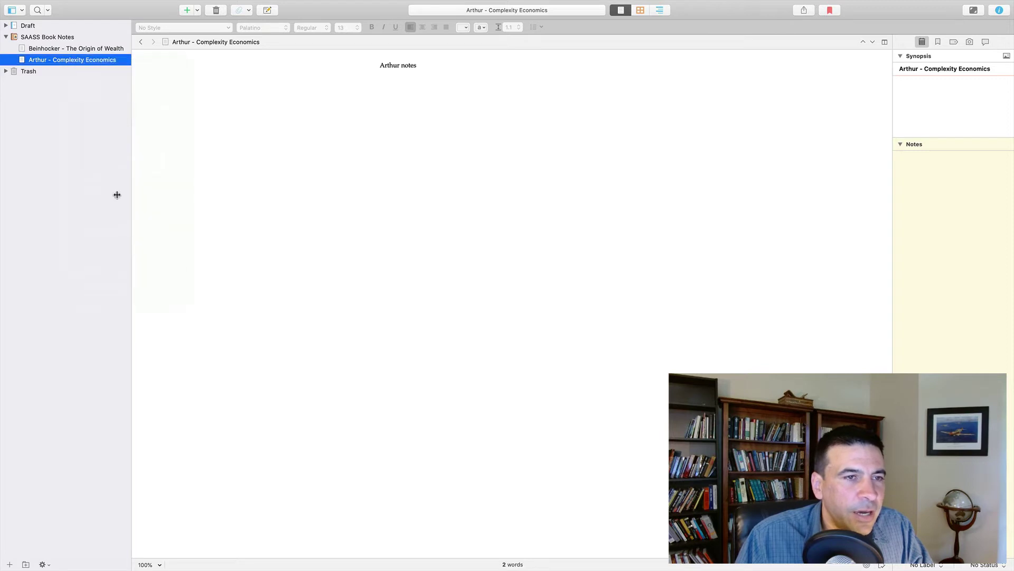
{"action": "left_click", "coordinate": [80, 48]}
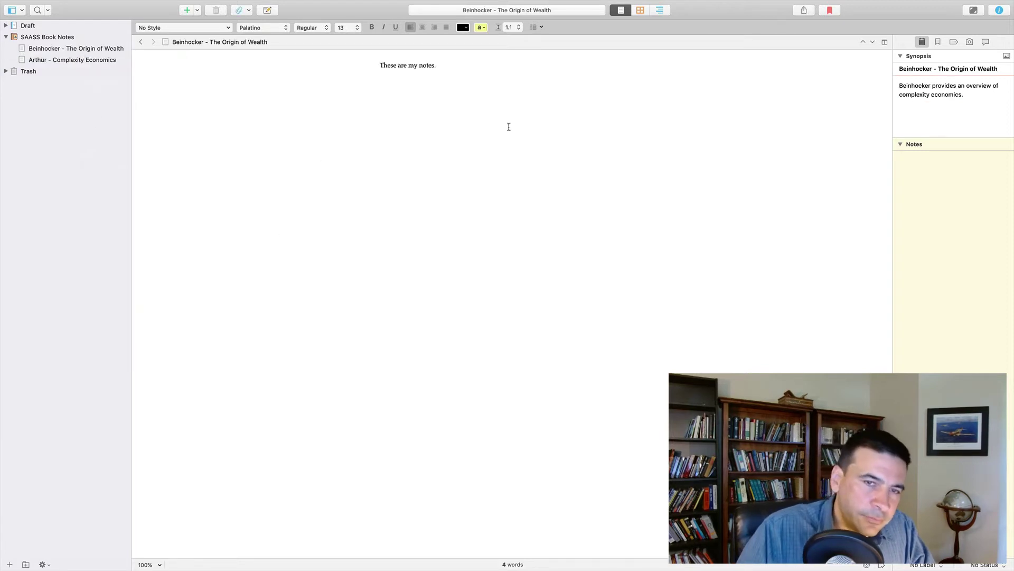
{"action": "type", "text": "Beei"}
{"action": "key", "text": "BackSpace"}
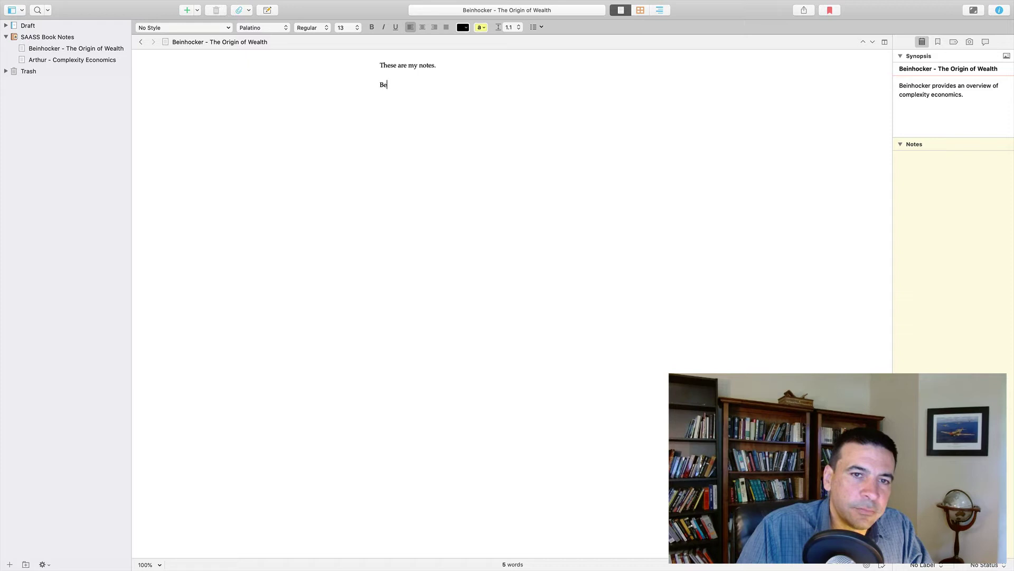
{"action": "type", "text": "inhocker presents similar ideas as"}
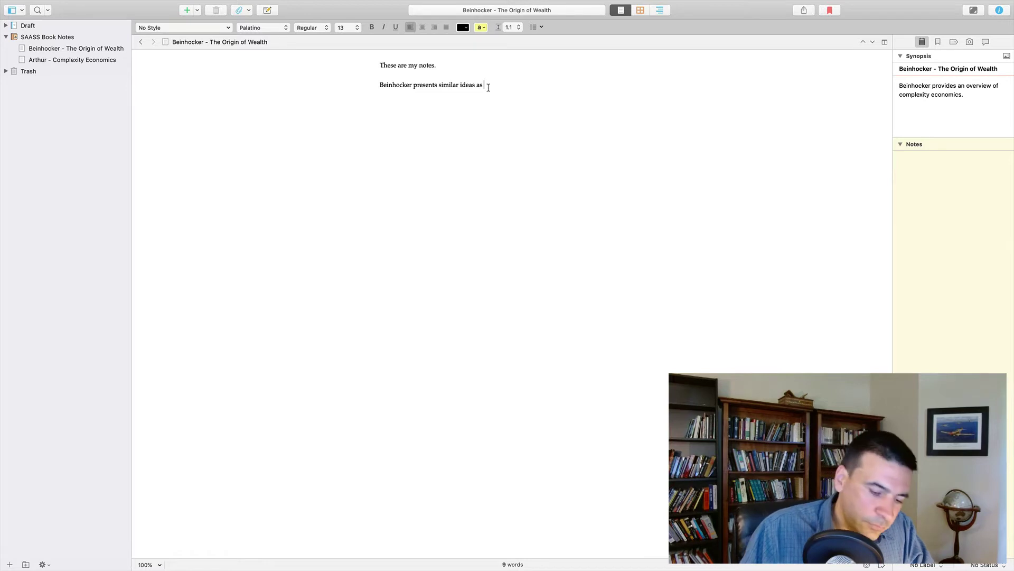
{"action": "type", "text": "x-scrivener-item:///Users/markjacobsen/Desktop/SAASS%20Example.scriv?id=7A5D9D63-BFED-42AC-80B3-99D9C4B15C3A"}
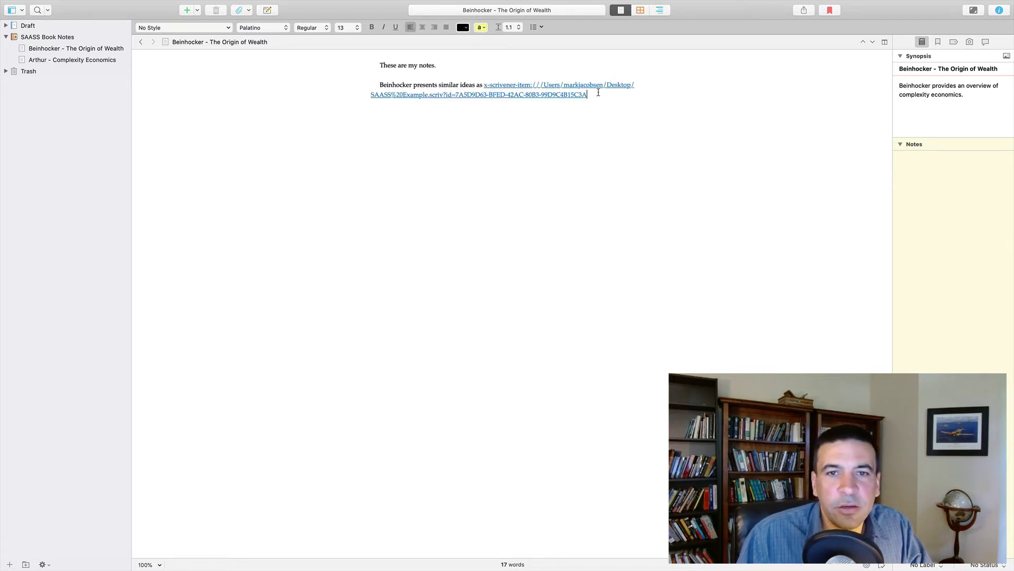
{"action": "left_click", "coordinate": [429, 93]}
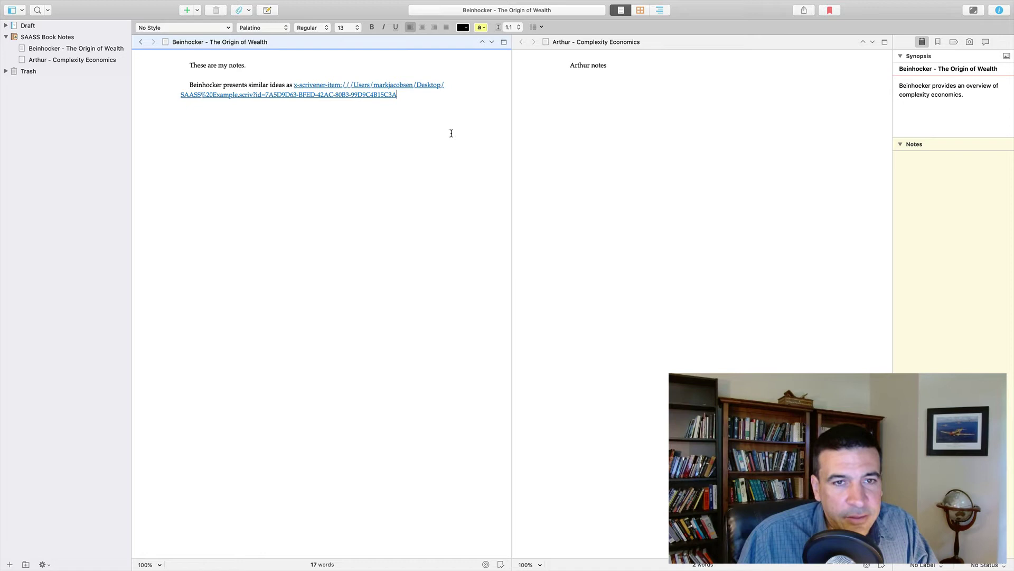
Delete the pasted link and the word 'as' from the end of the sentence
{"action": "left_click_drag", "start_coordinate": [422, 100], "coordinate": [286, 86]}
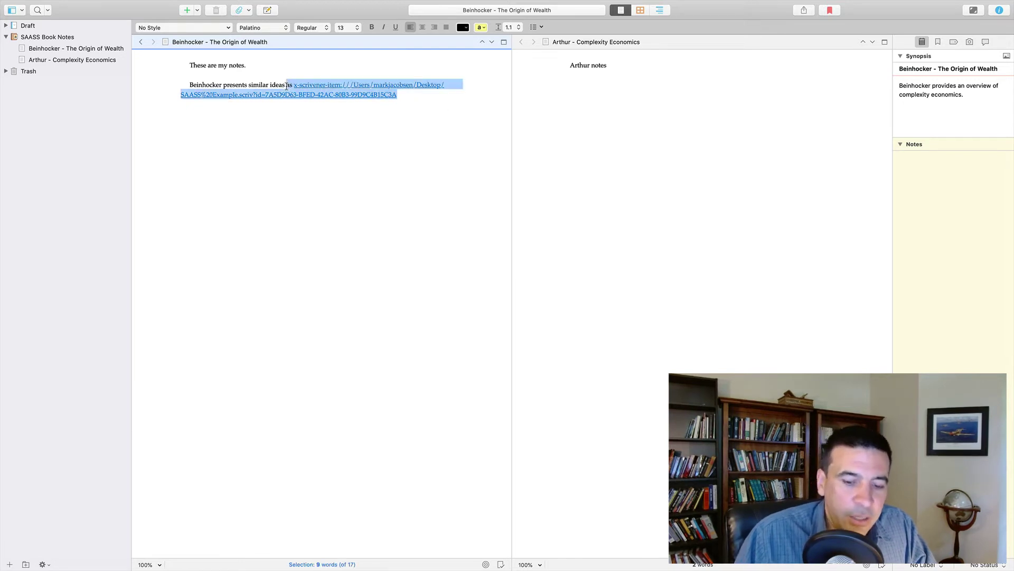
{"action": "key", "text": "BackSpace"}
{"action": "type", "text": "afs"}
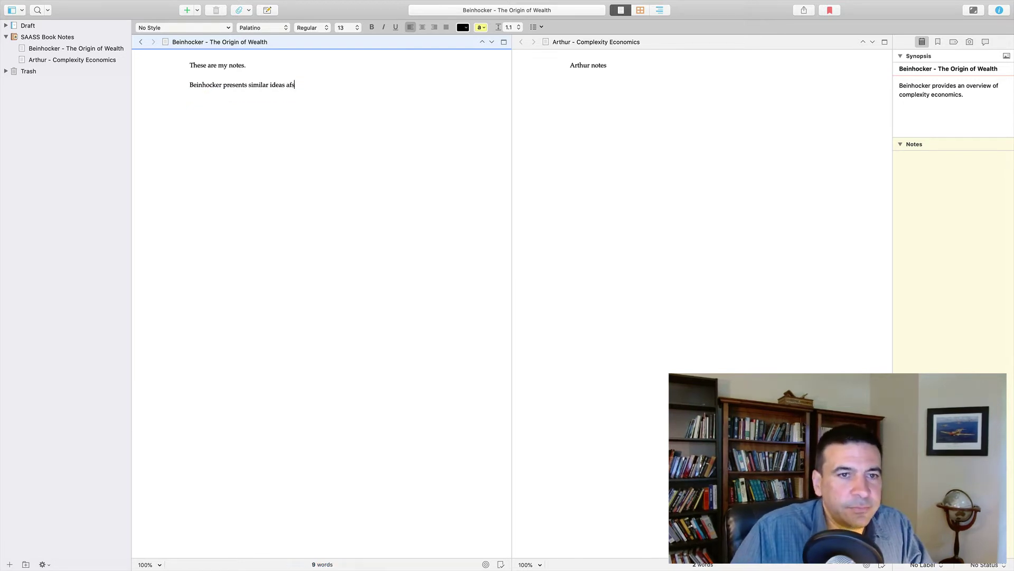
{"action": "key", "text": "BackSpace"}
{"action": "key", "text": "BackSpace"}
End the Beinhocker line with 'as Arthur' and reset the split editor
{"action": "type", "text": "s Arthur"}
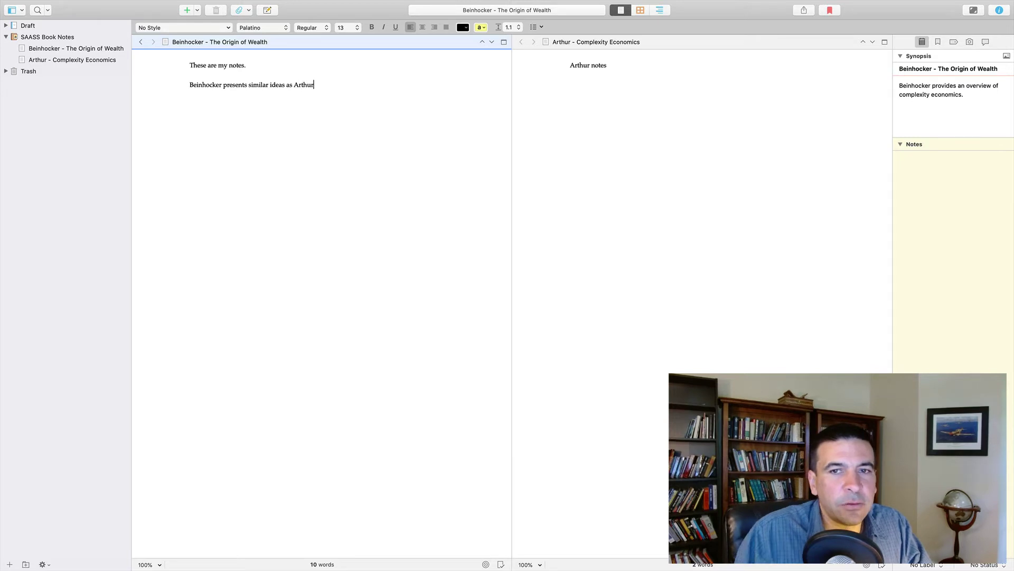
{"action": "left_click", "coordinate": [885, 42]}
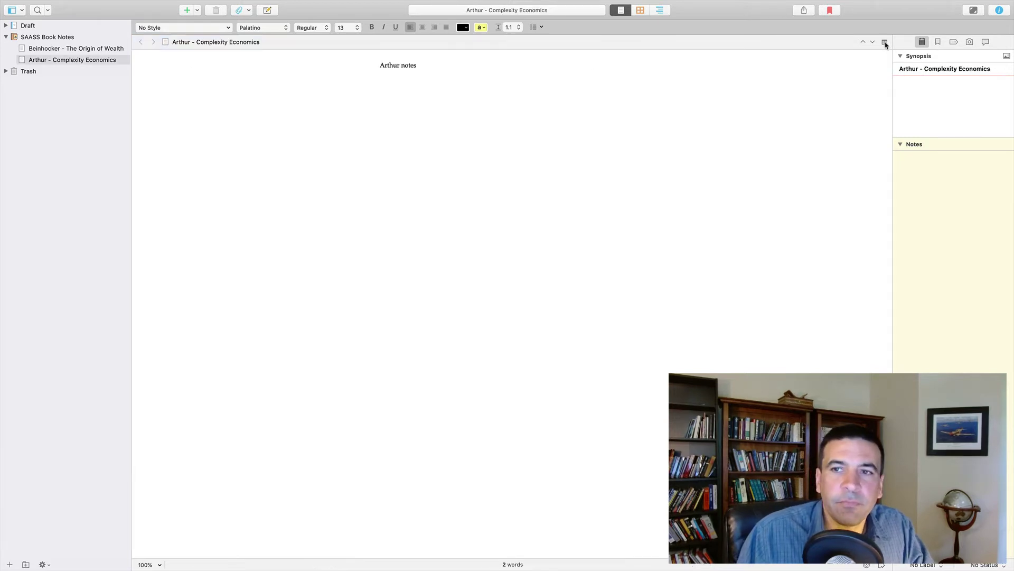
{"action": "left_click", "coordinate": [885, 42]}
On the SAASS Book Notes corkboard, give the Arthur card the synopsis 'Lead-in article to Arthur's book'
{"action": "left_click", "coordinate": [39, 37]}
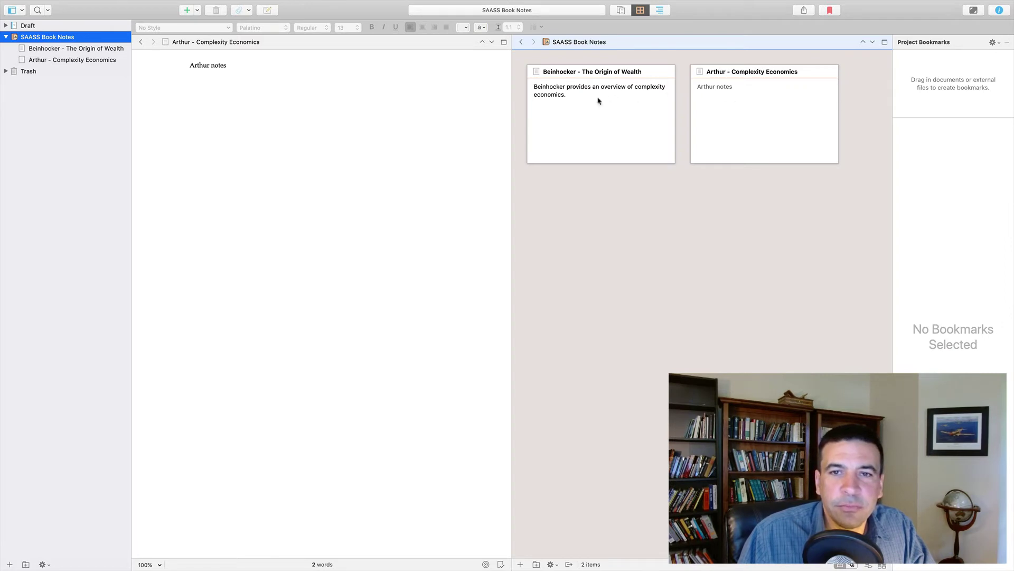
{"action": "left_click", "coordinate": [597, 143]}
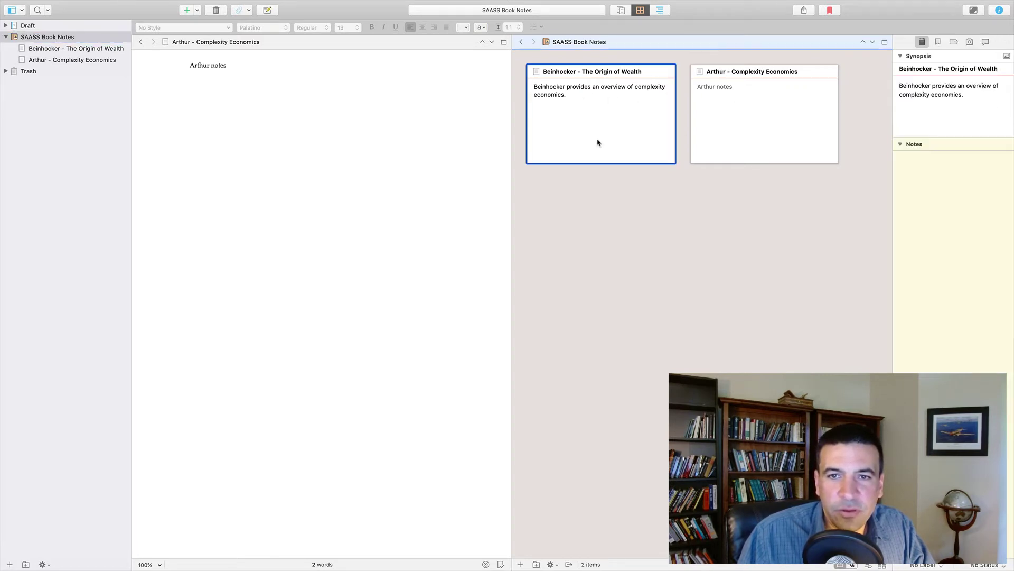
{"action": "left_click", "coordinate": [742, 97]}
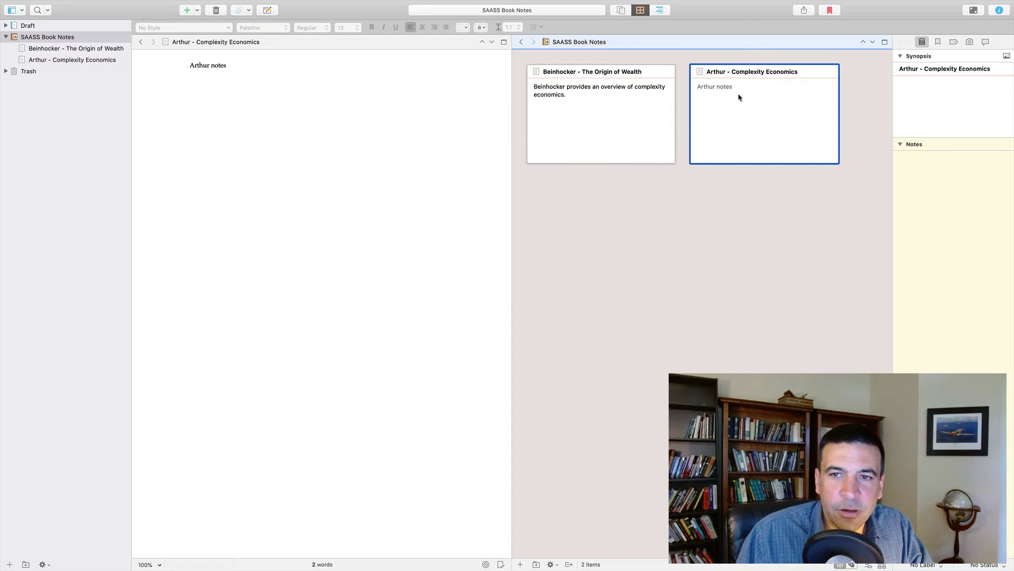
{"action": "left_click", "coordinate": [733, 92]}
{"action": "type", "text": "Lead"}
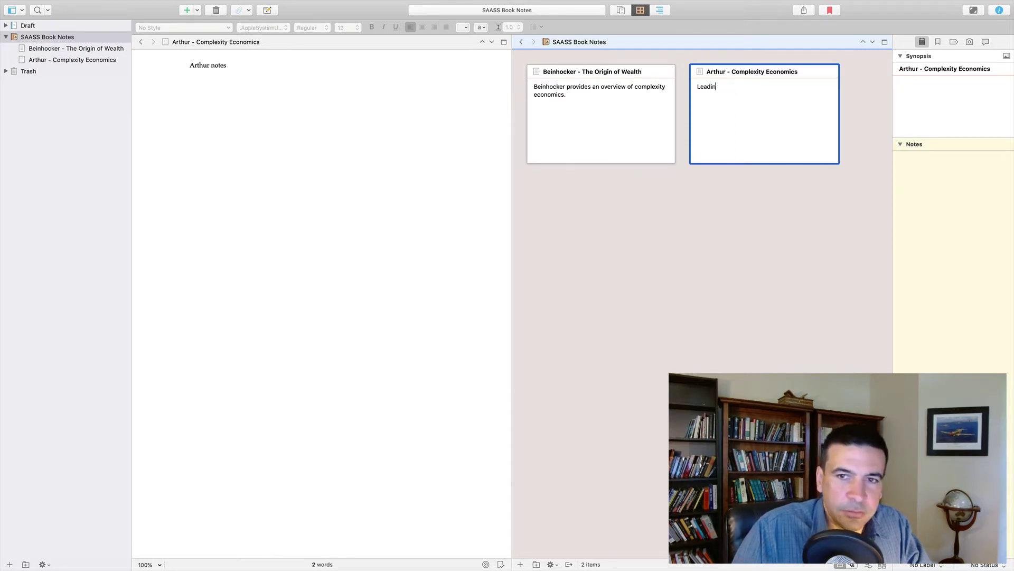
{"action": "type", "text": "-in article to "}
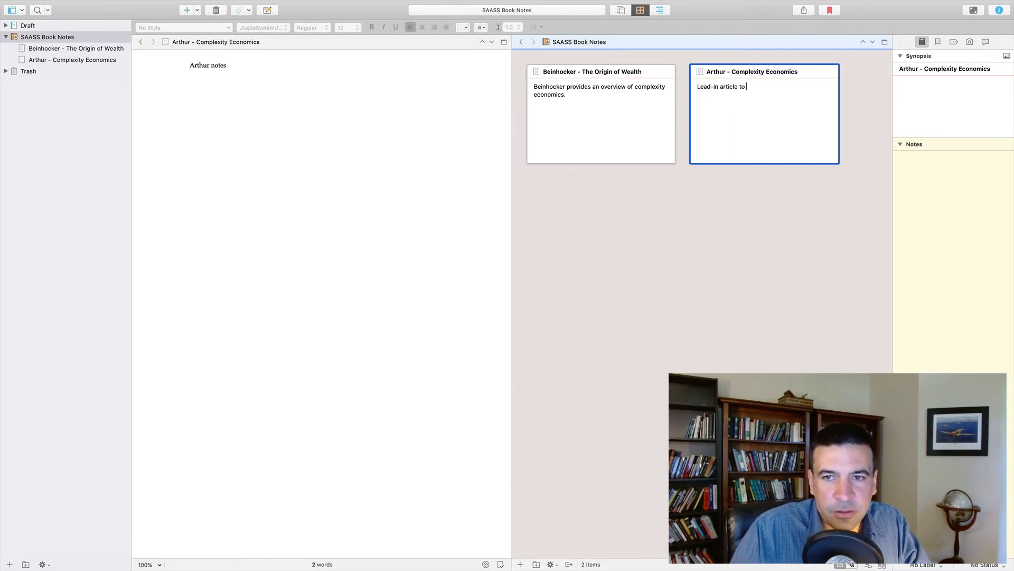
{"action": "type", "text": "Arthur's book"}
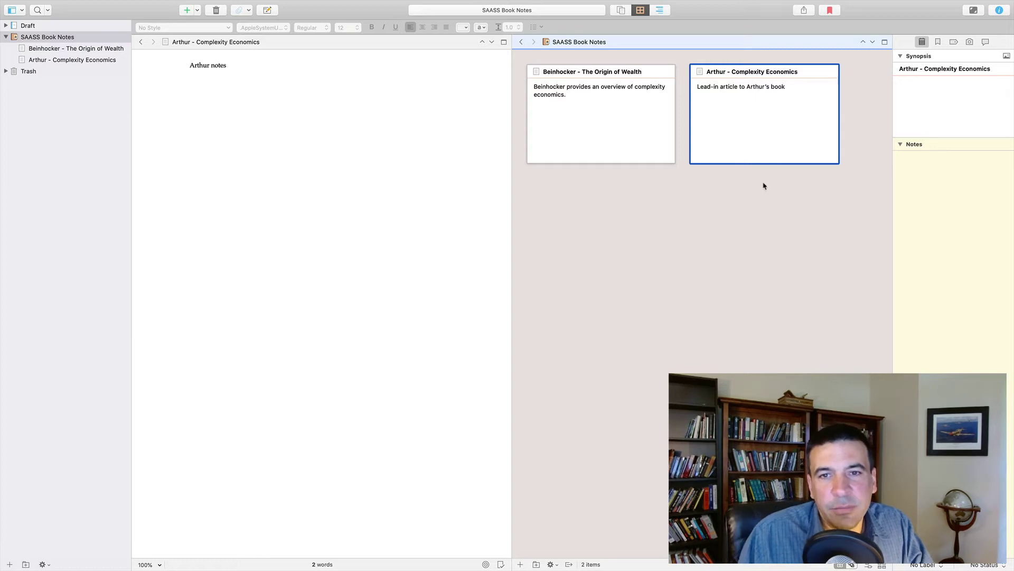
{"action": "left_click", "coordinate": [701, 168]}
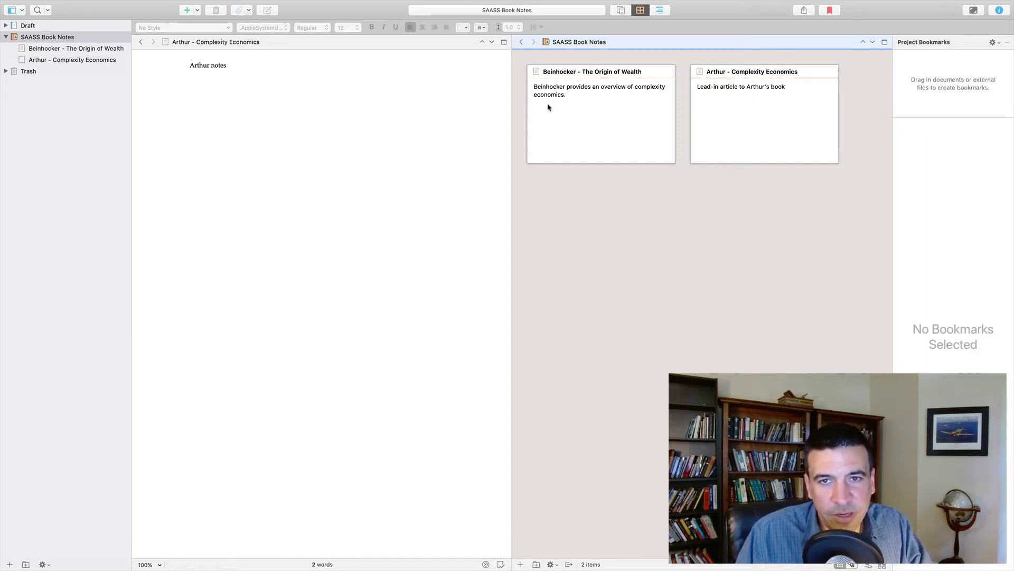
Open 'Arthur - Complexity Economics' and view its metadata in the Inspector
{"action": "left_click", "coordinate": [75, 60]}
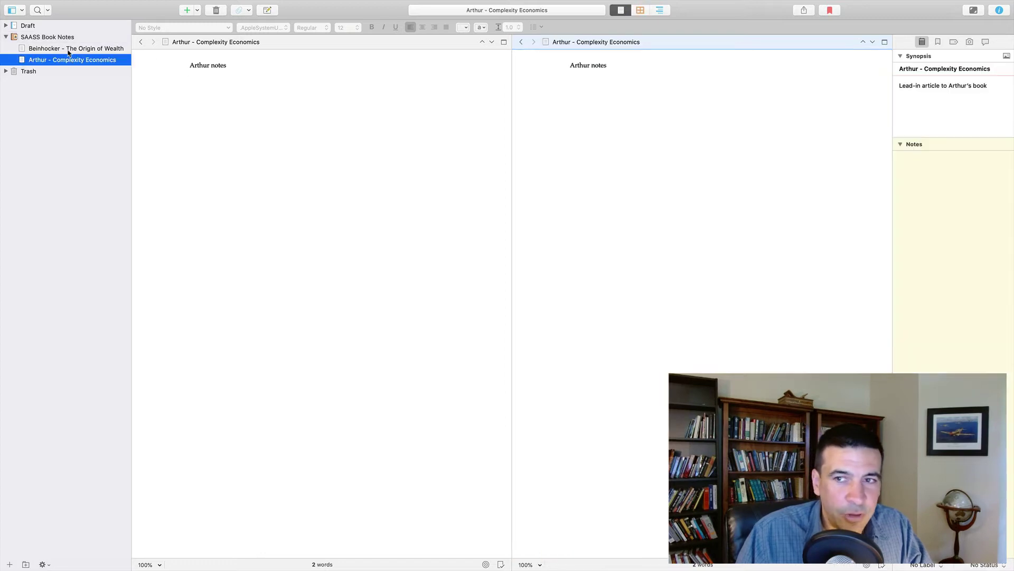
{"action": "left_click", "coordinate": [939, 45]}
{"action": "left_click", "coordinate": [959, 44]}
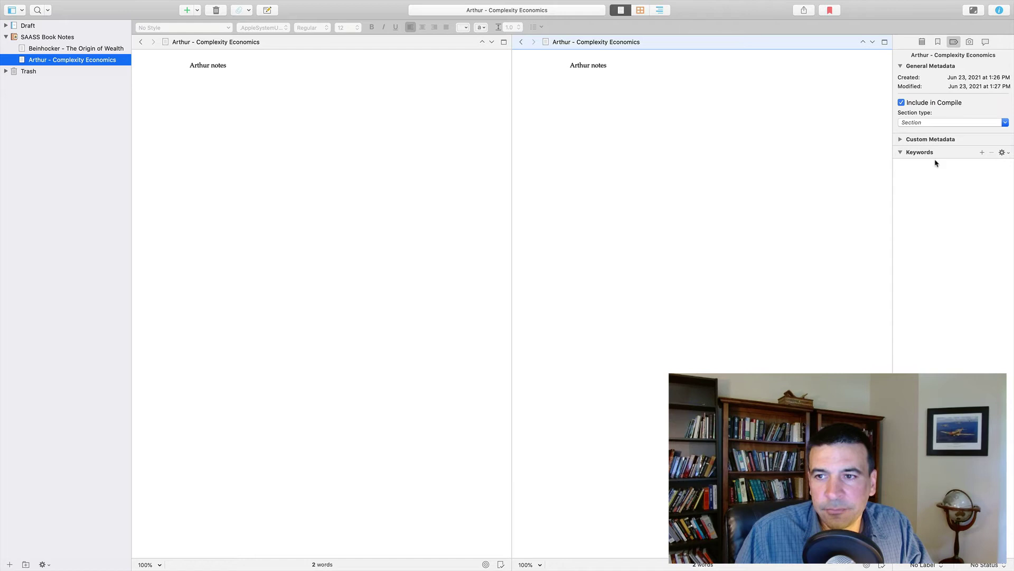
{"action": "mouse_move", "coordinate": [929, 567]}
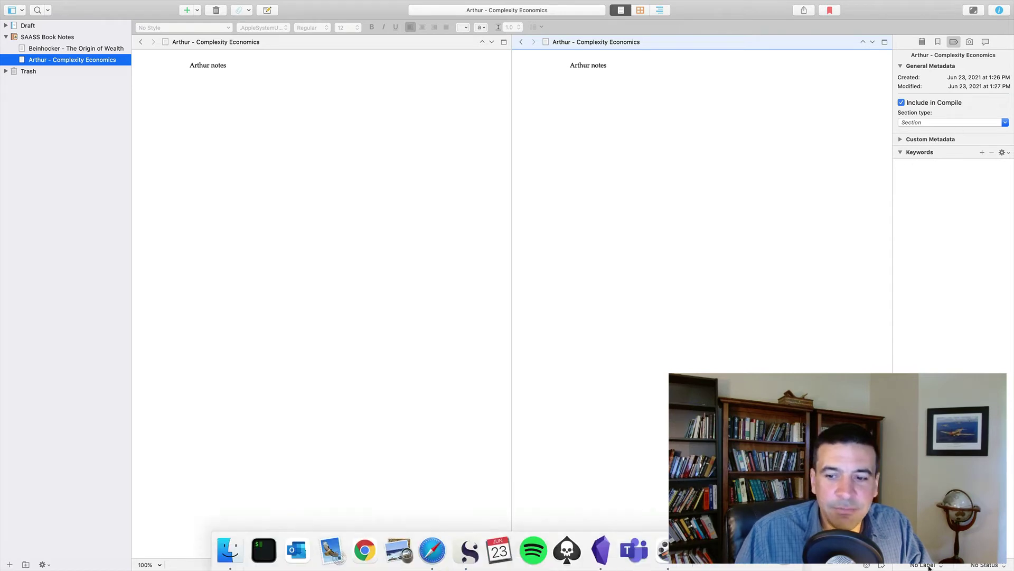
Create folder 660 in SAASS Book Notes and move both book documents into it
{"action": "left_click", "coordinate": [46, 39]}
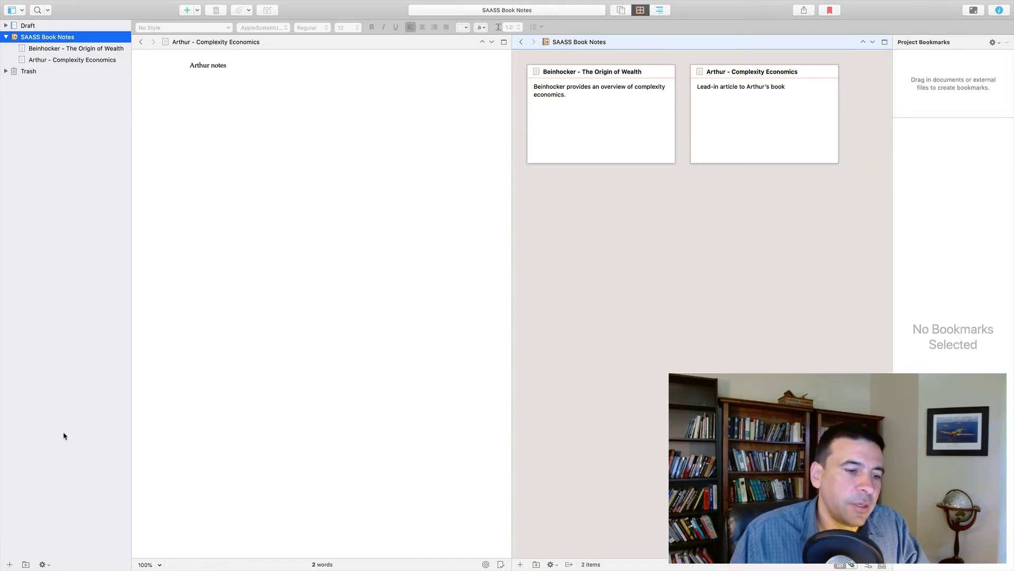
{"action": "left_click", "coordinate": [25, 564]}
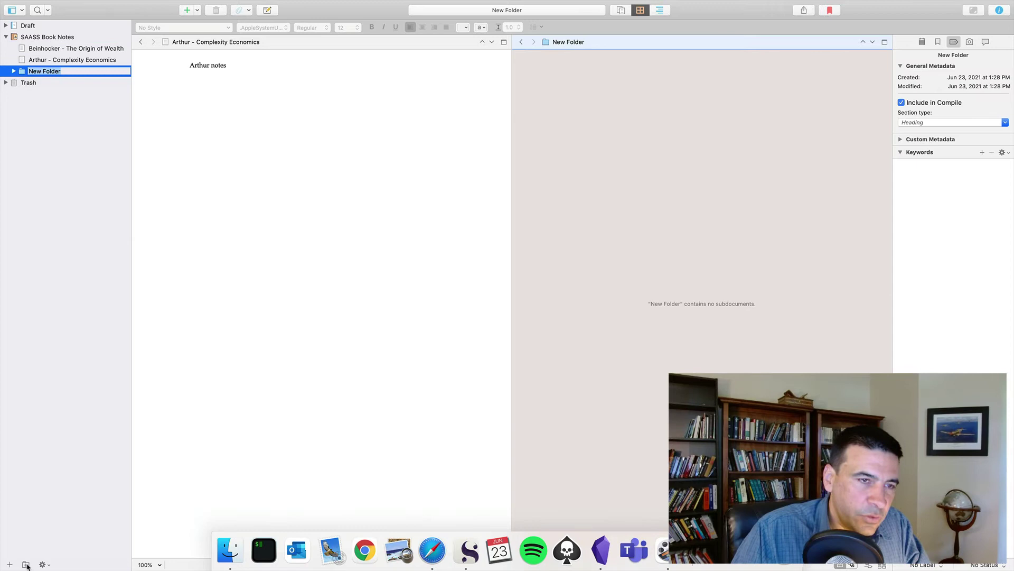
{"action": "type", "text": "660"}
{"action": "key", "text": "Return"}
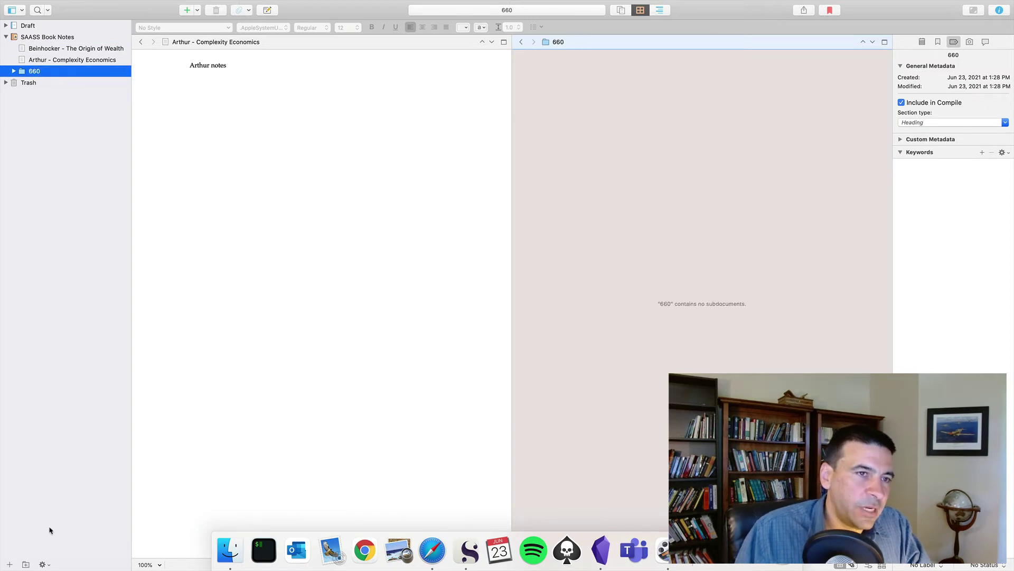
{"action": "left_click", "coordinate": [37, 48]}
{"action": "left_click", "coordinate": [41, 59], "text": "shift"}
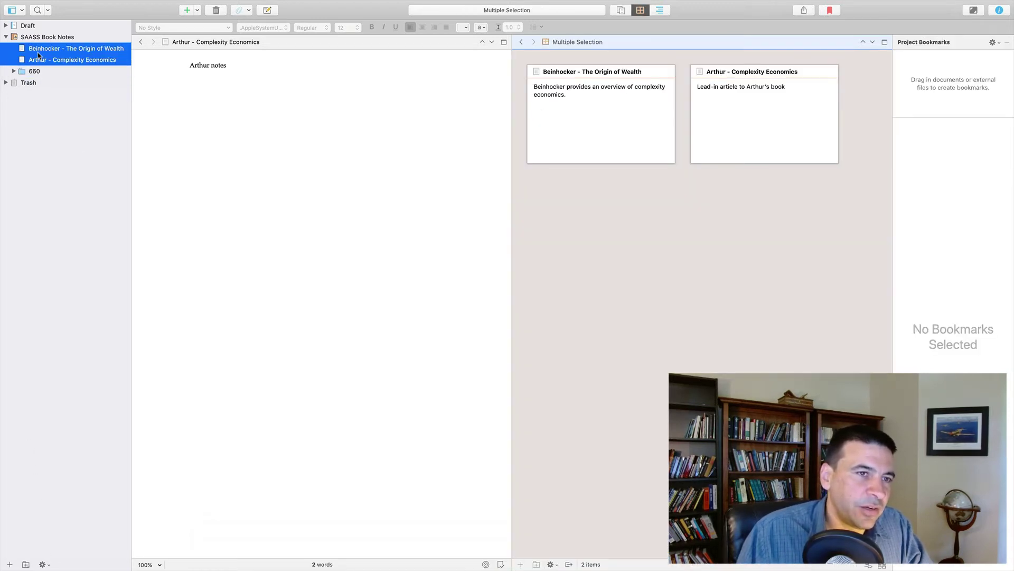
{"action": "left_click_drag", "start_coordinate": [38, 55], "coordinate": [29, 70]}
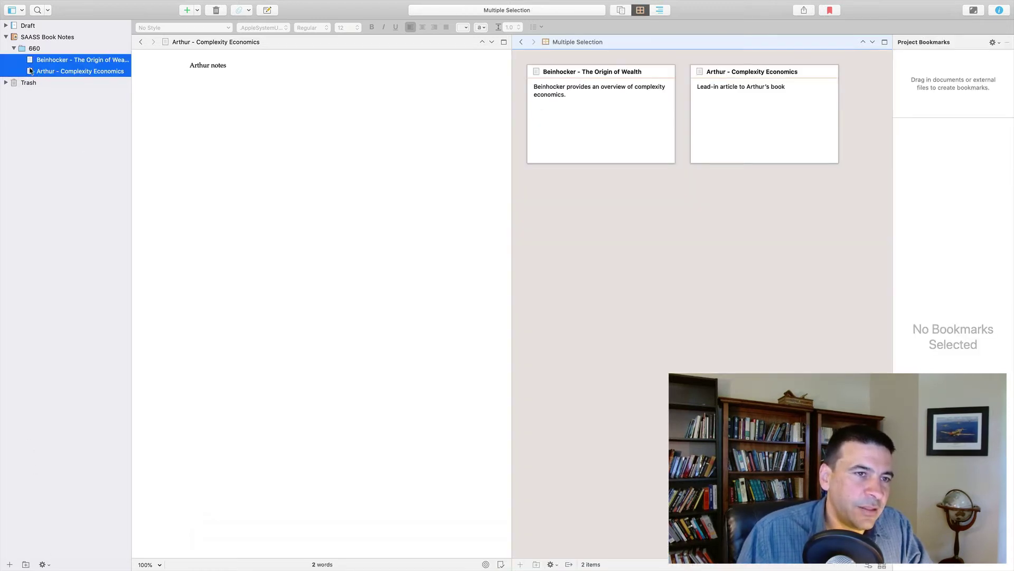
Add a second folder named 644 under SAASS Book Notes
{"action": "left_click", "coordinate": [40, 27]}
{"action": "right_click", "coordinate": [38, 37]}
{"action": "mouse_move", "coordinate": [55, 42]}
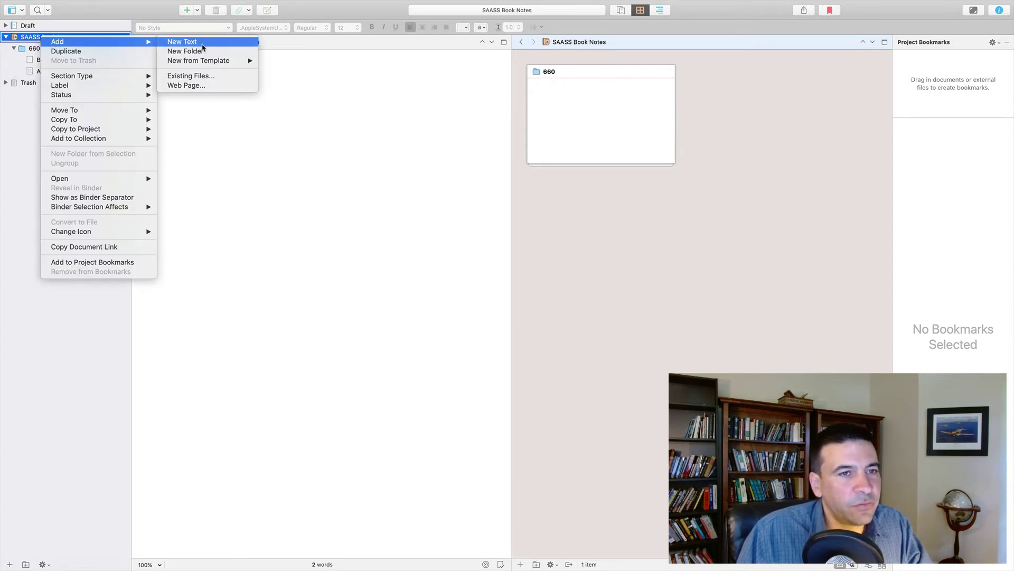
{"action": "left_click", "coordinate": [202, 51]}
{"action": "type", "text": "644"}
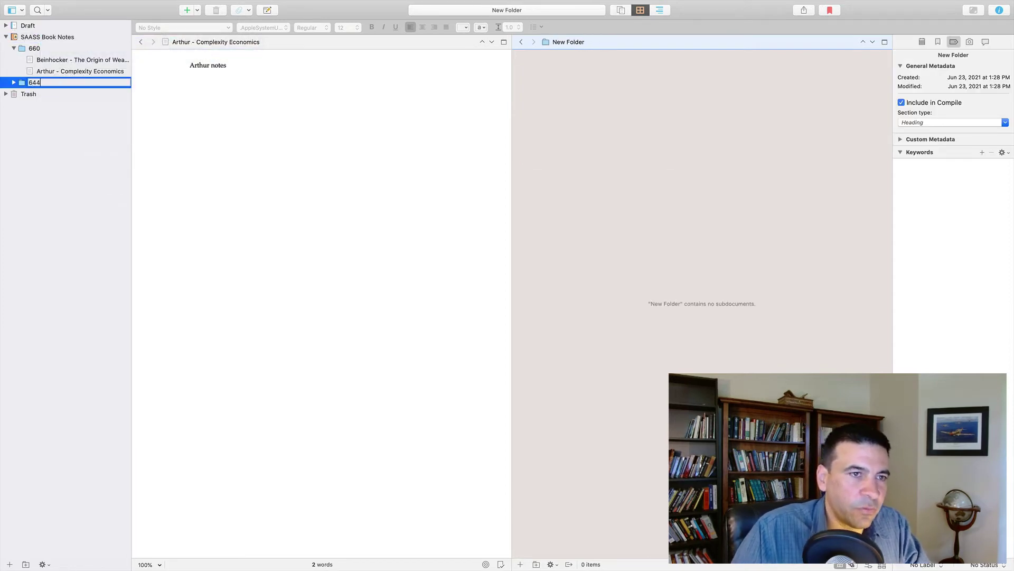
{"action": "key", "text": "Return"}
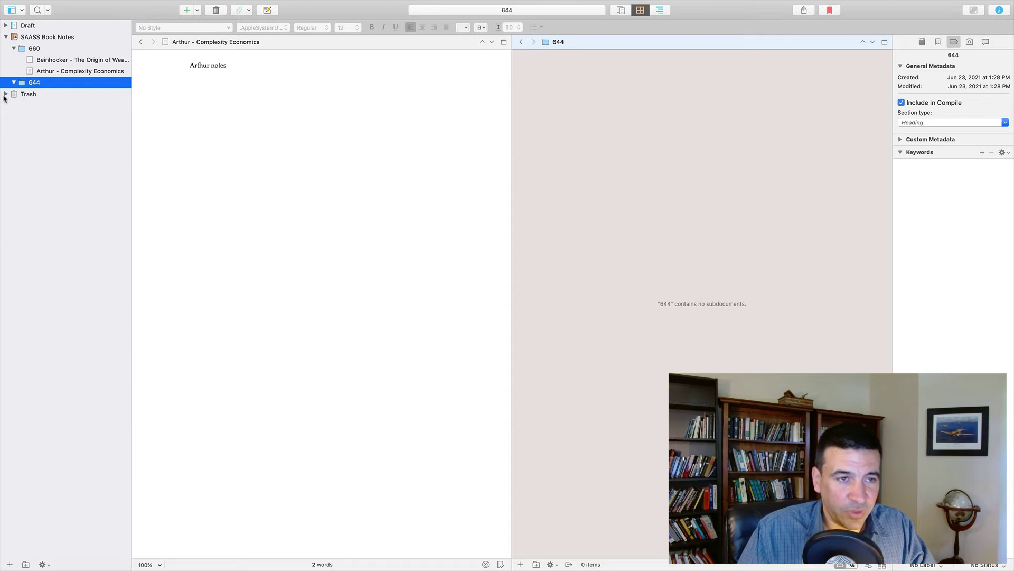
Return to the Arthur notes text in the editor
{"action": "left_click", "coordinate": [251, 102]}
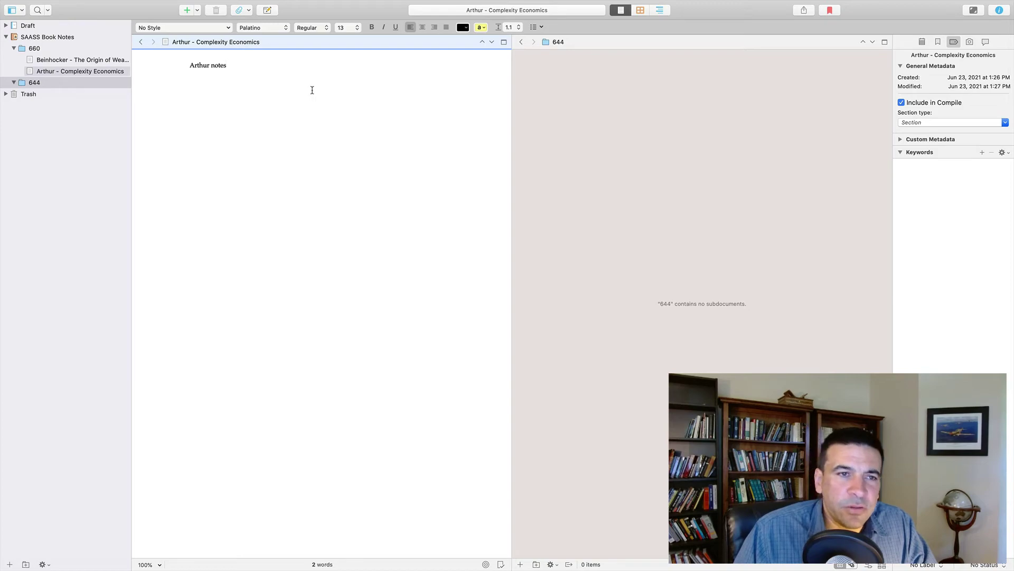
Close the SAASS Example project and open Thesis.scriv from the recent projects list
{"action": "mouse_move", "coordinate": [32, 4]}
{"action": "left_click", "coordinate": [7, 17]}
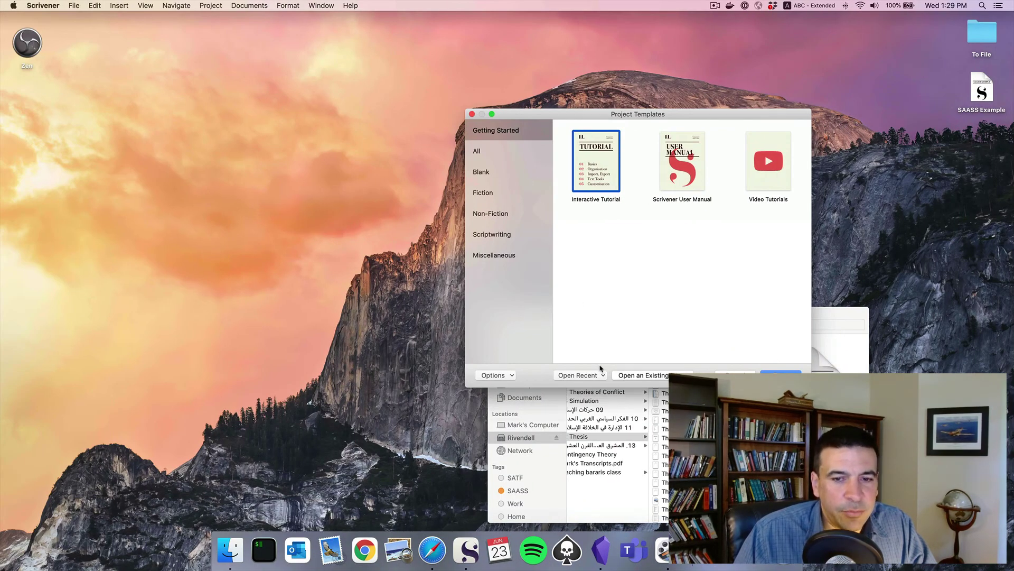
{"action": "left_click", "coordinate": [601, 376]}
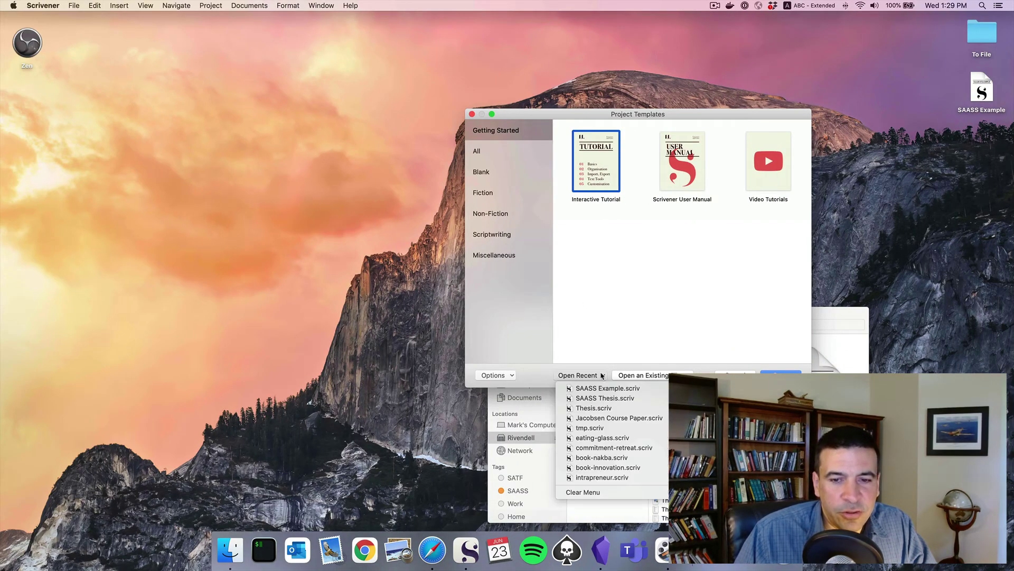
{"action": "left_click", "coordinate": [607, 412]}
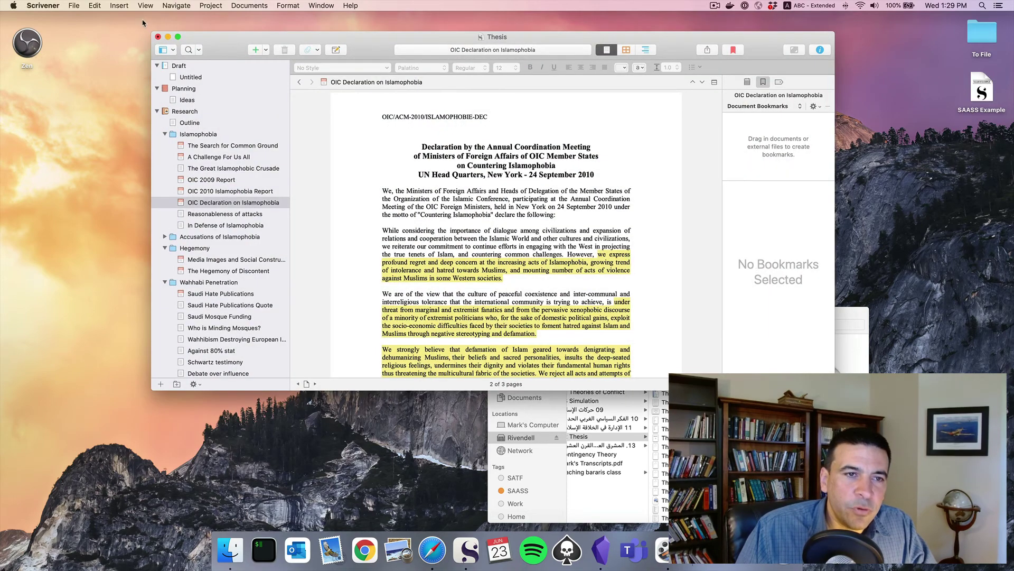
Make the Thesis project full screen and open the Common Ground, Media Images and Mosques sources
{"action": "mouse_move", "coordinate": [178, 37]}
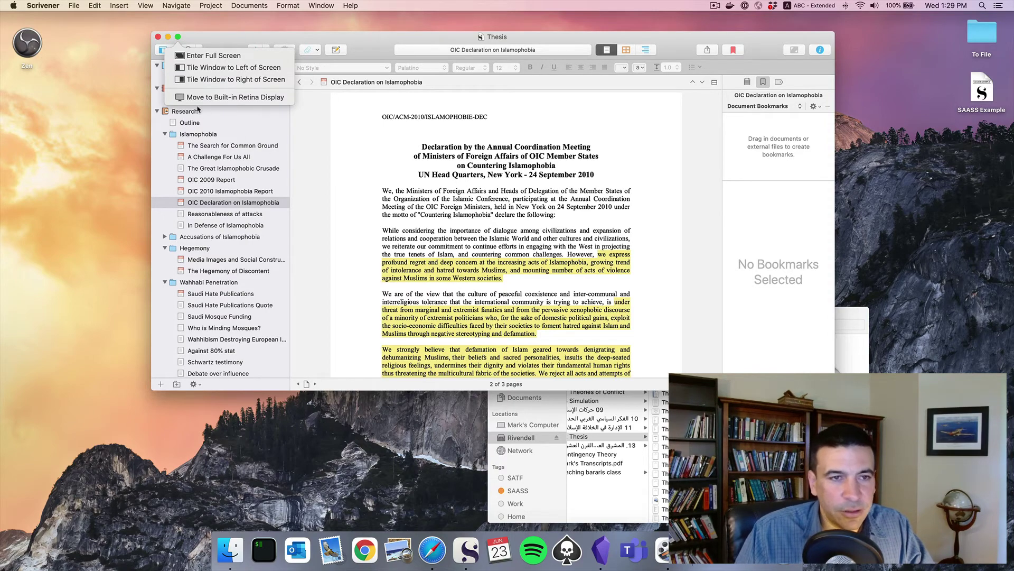
{"action": "left_click", "coordinate": [178, 38]}
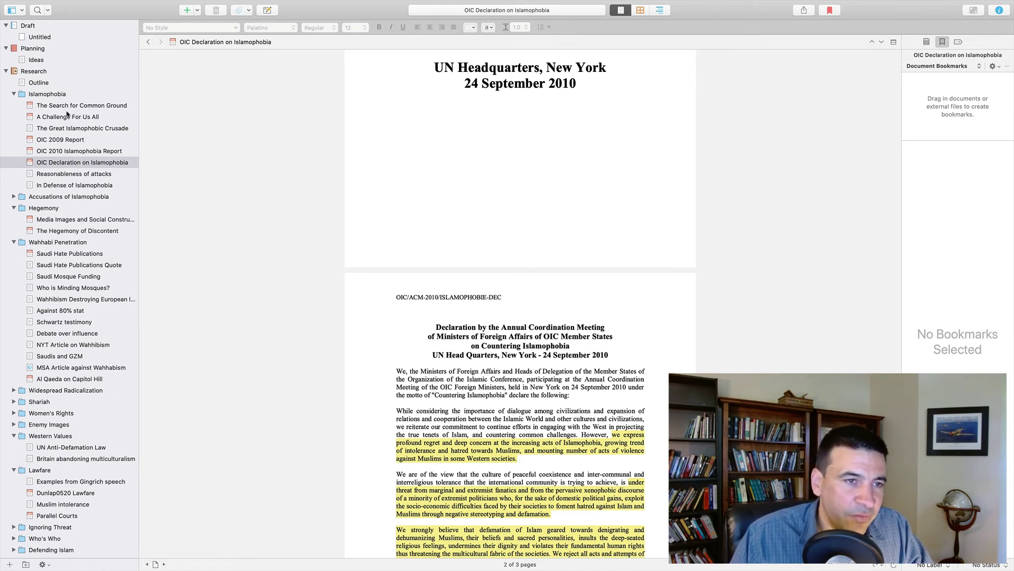
{"action": "left_click", "coordinate": [50, 107]}
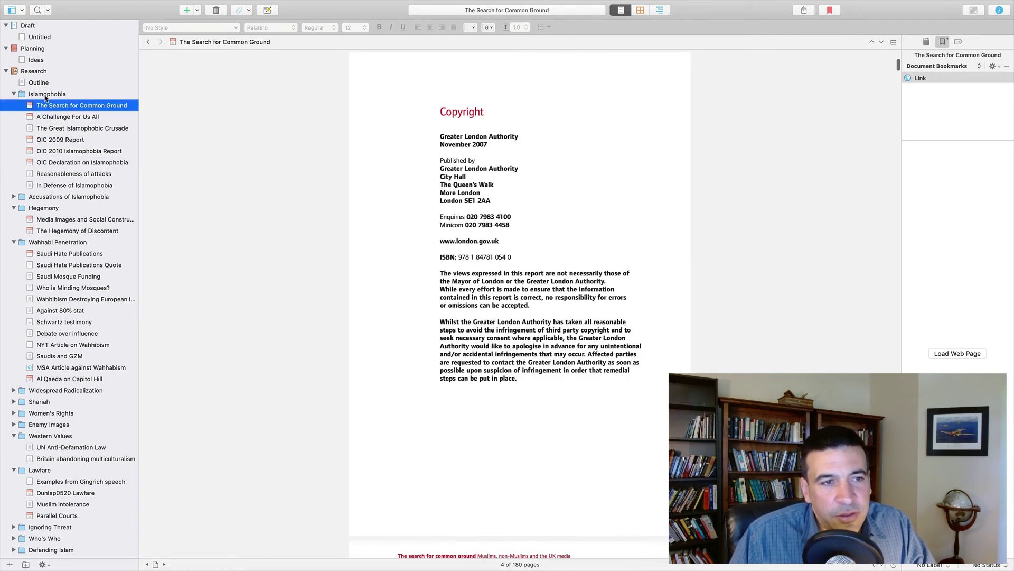
{"action": "left_click", "coordinate": [52, 218]}
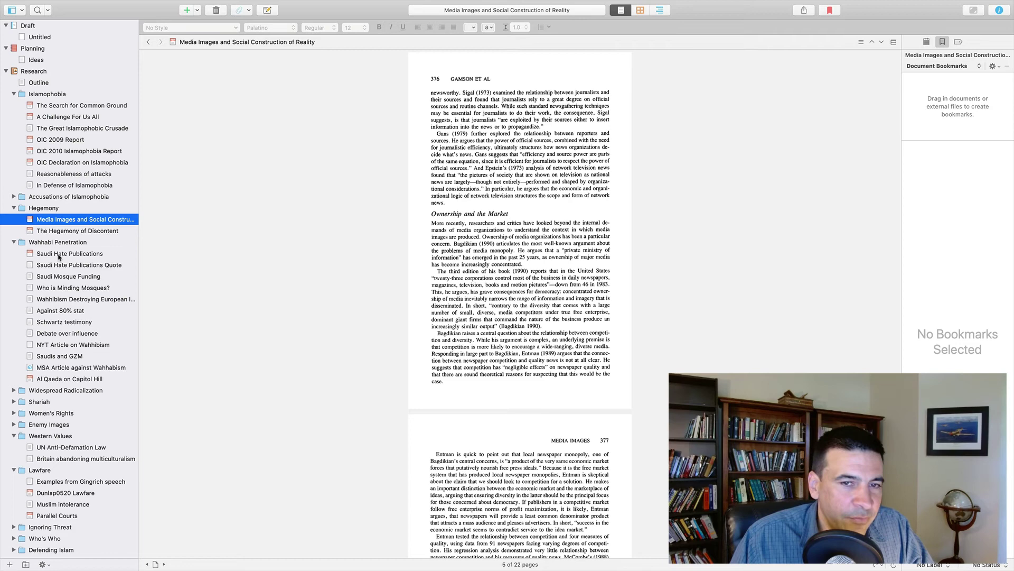
{"action": "scroll", "coordinate": [56, 238], "scroll_direction": "down", "scroll_amount": 3}
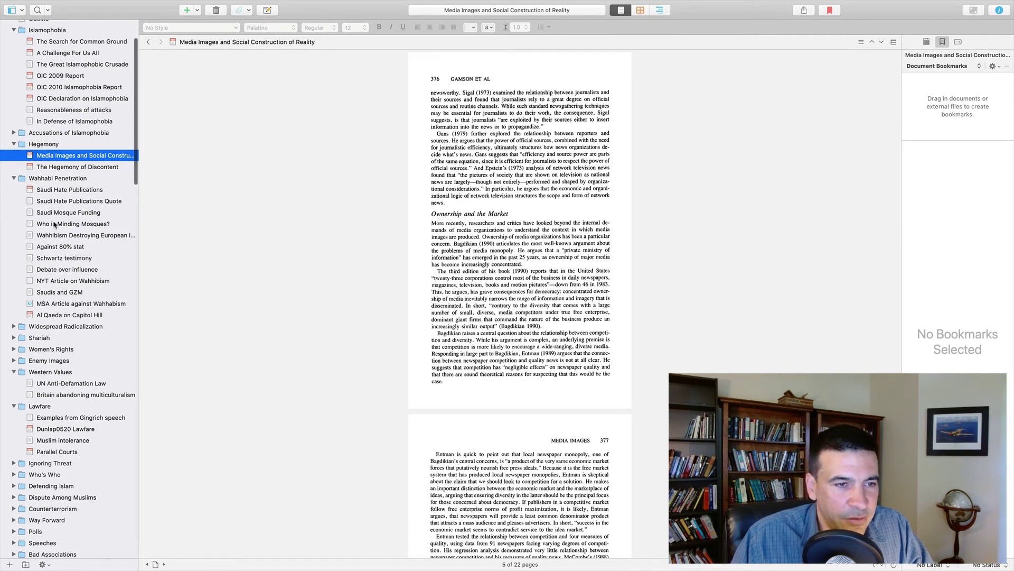
{"action": "left_click", "coordinate": [54, 224]}
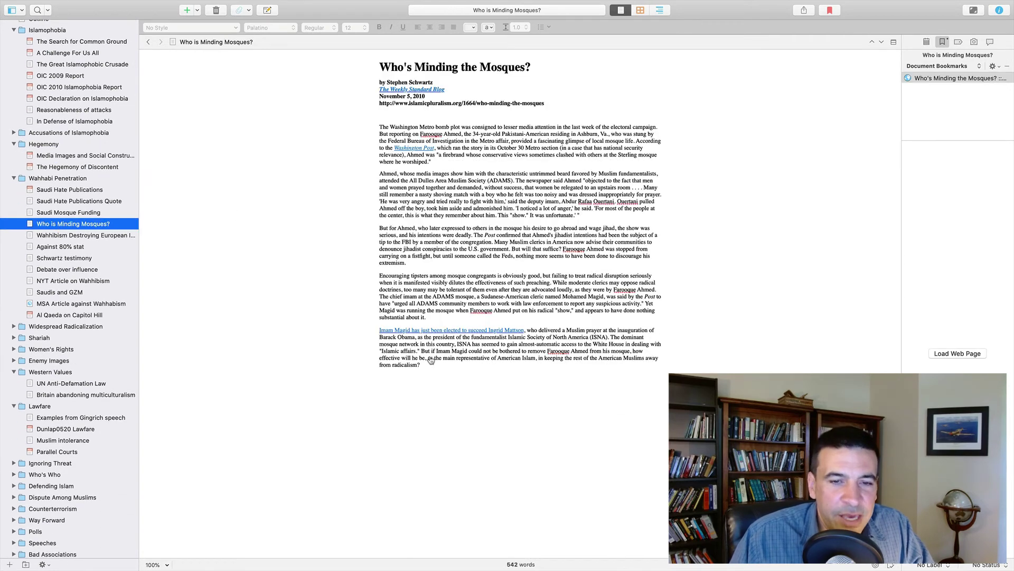
Collapse the Research and Quotes folders, leaving the Untitled draft document open
{"action": "scroll", "coordinate": [33, 424], "scroll_direction": "down", "scroll_amount": 15}
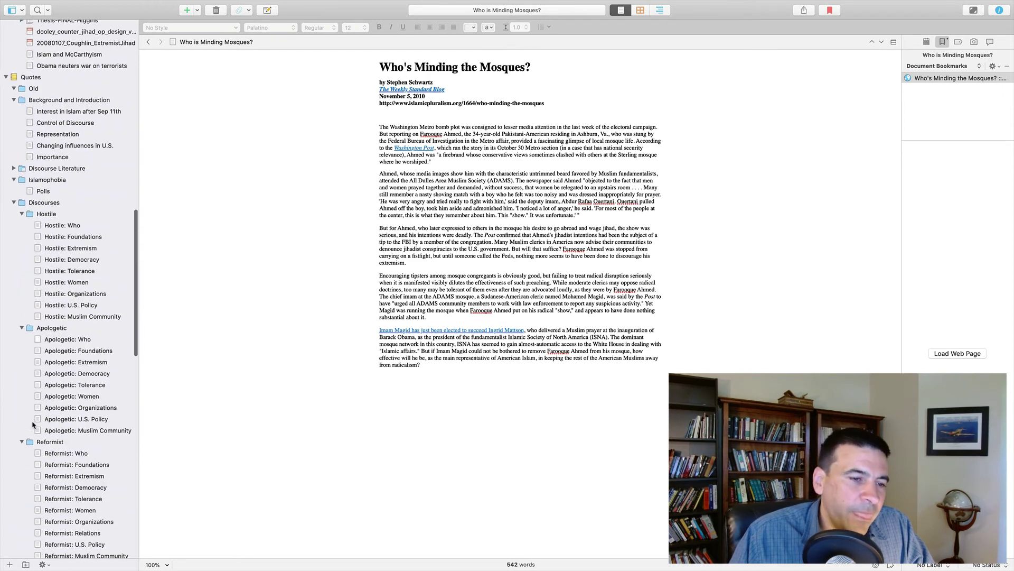
{"action": "scroll", "coordinate": [32, 424], "scroll_direction": "down", "scroll_amount": 2}
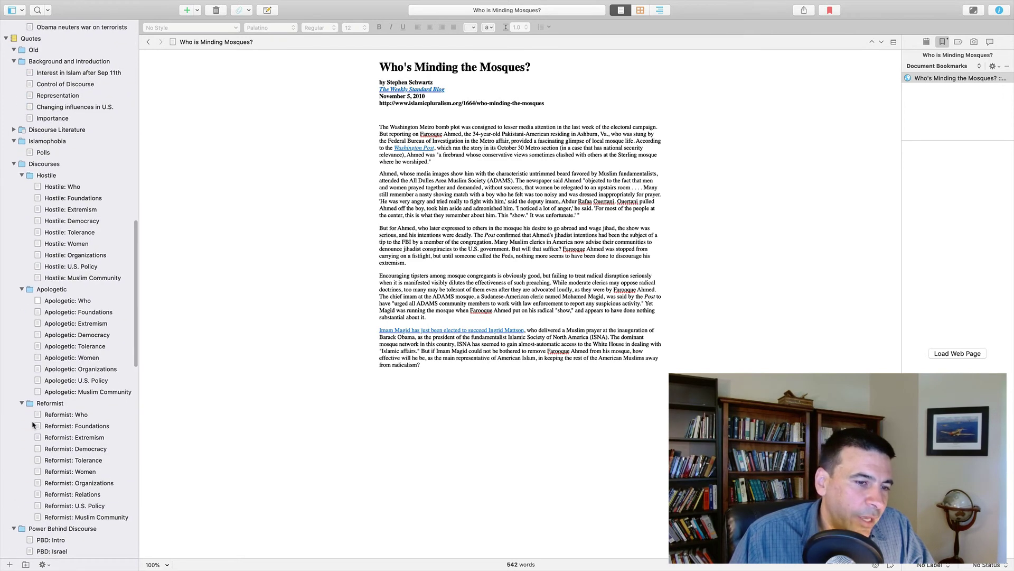
{"action": "scroll", "coordinate": [33, 424], "scroll_direction": "up", "scroll_amount": 20}
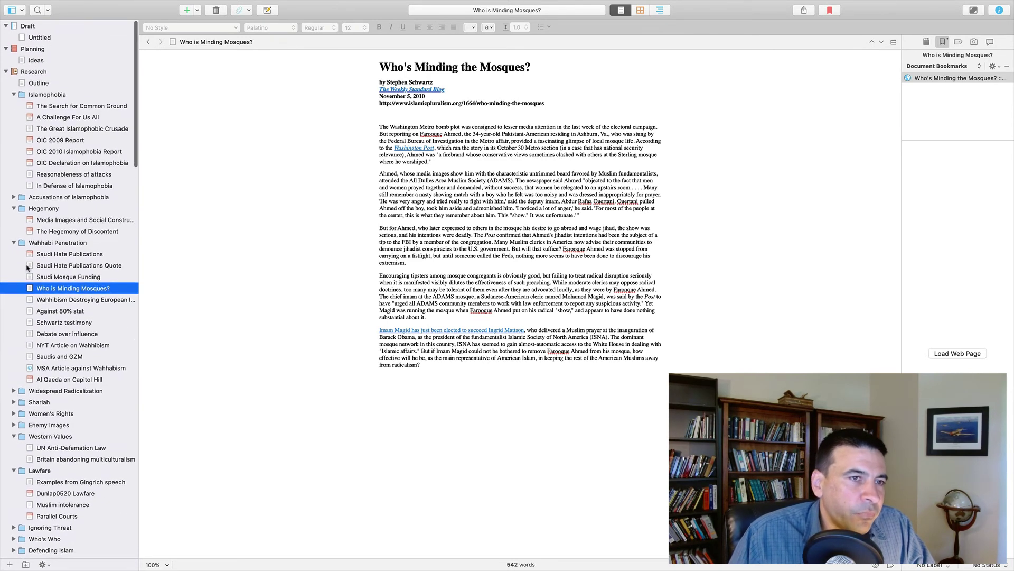
{"action": "left_click", "coordinate": [14, 73]}
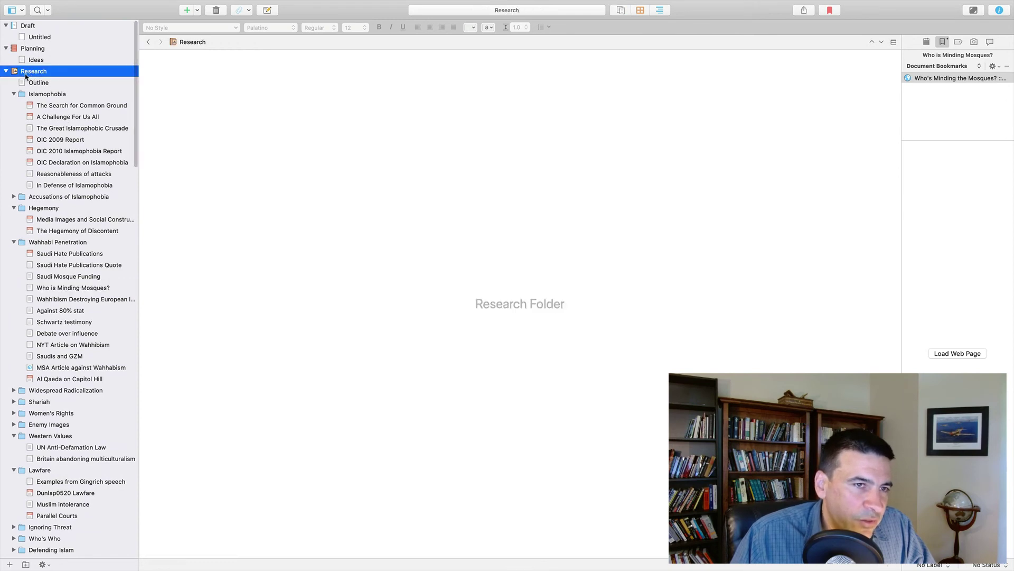
{"action": "left_click", "coordinate": [5, 72]}
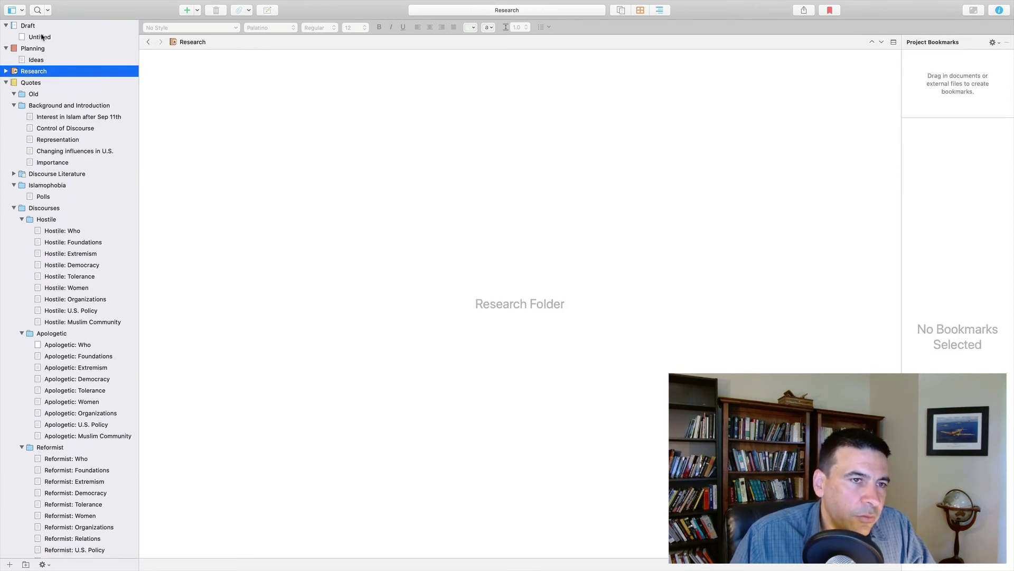
{"action": "left_click", "coordinate": [42, 37]}
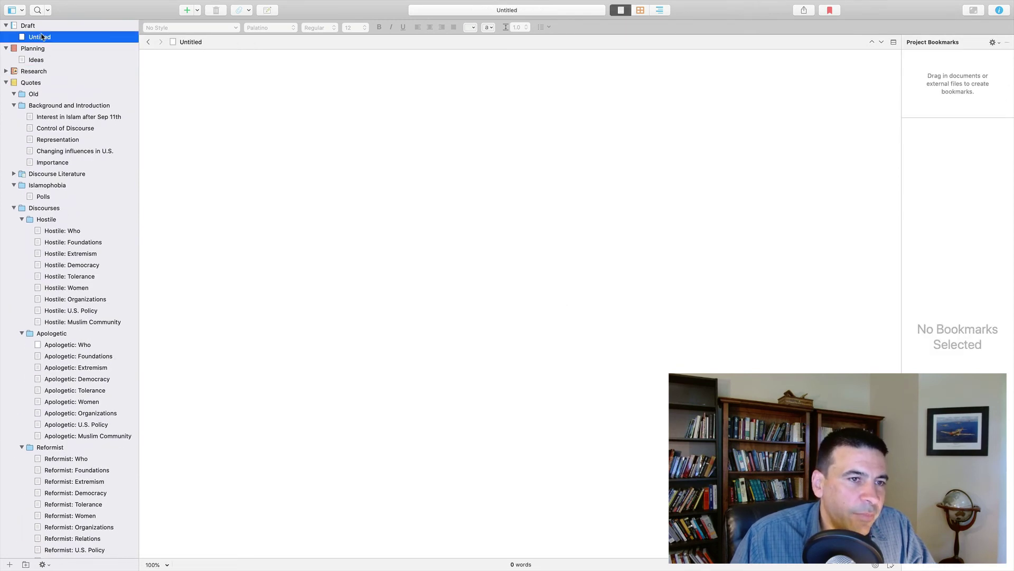
{"action": "left_click", "coordinate": [5, 83]}
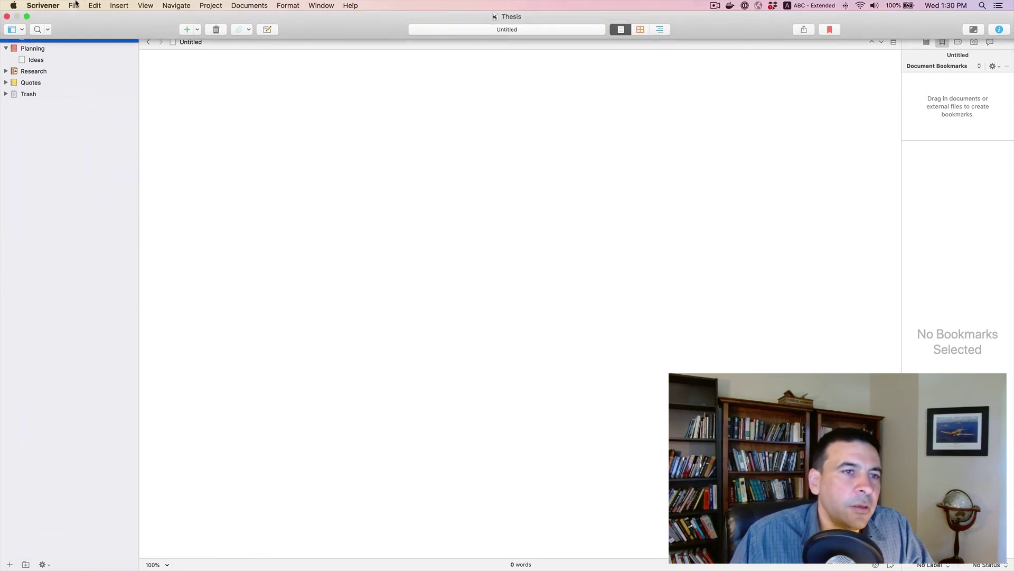
Open the SAASS Thesis project from the File menu's Recent Projects list
{"action": "left_click", "coordinate": [74, 5]}
{"action": "mouse_move", "coordinate": [104, 36]}
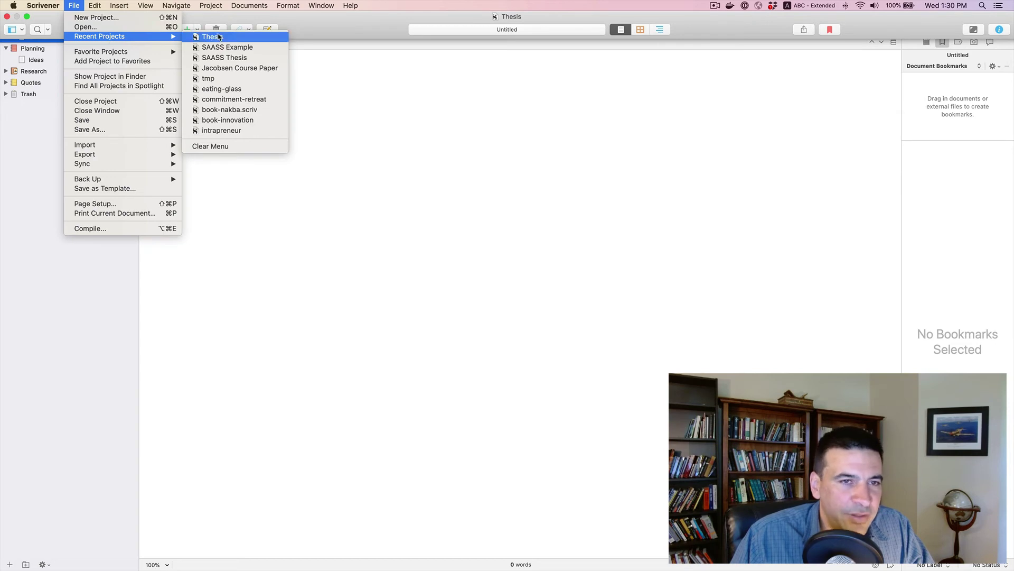
{"action": "left_click", "coordinate": [232, 58]}
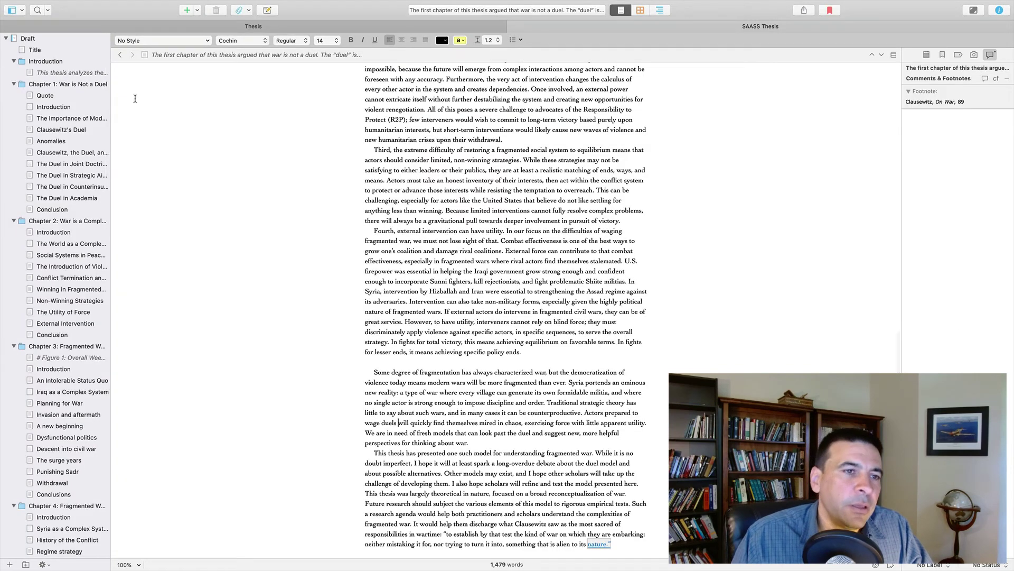
Show Chapter 1: War is Not a Duel's documents in Outliner view after a corkboard check
{"action": "left_click", "coordinate": [45, 62]}
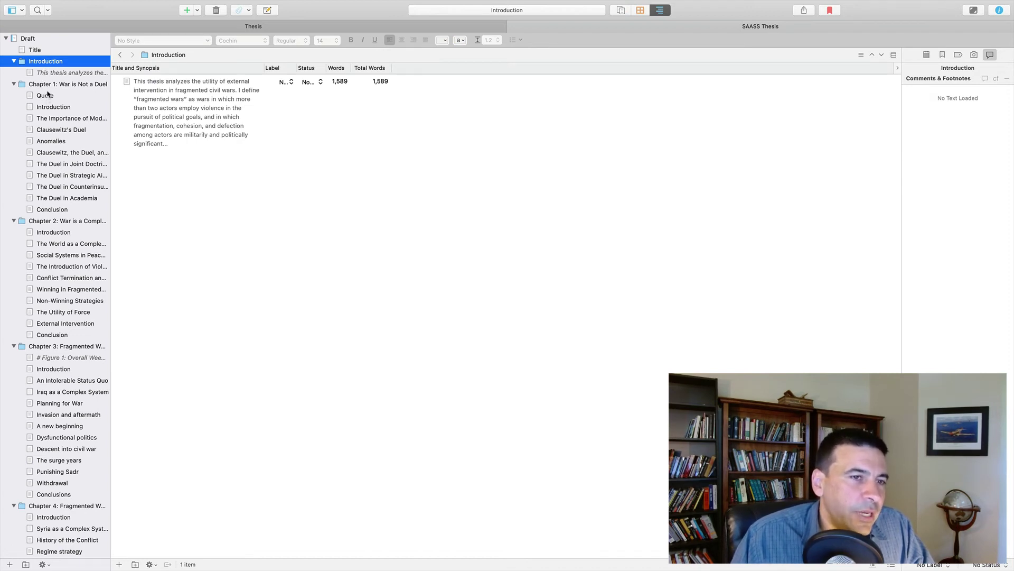
{"action": "left_click", "coordinate": [47, 86]}
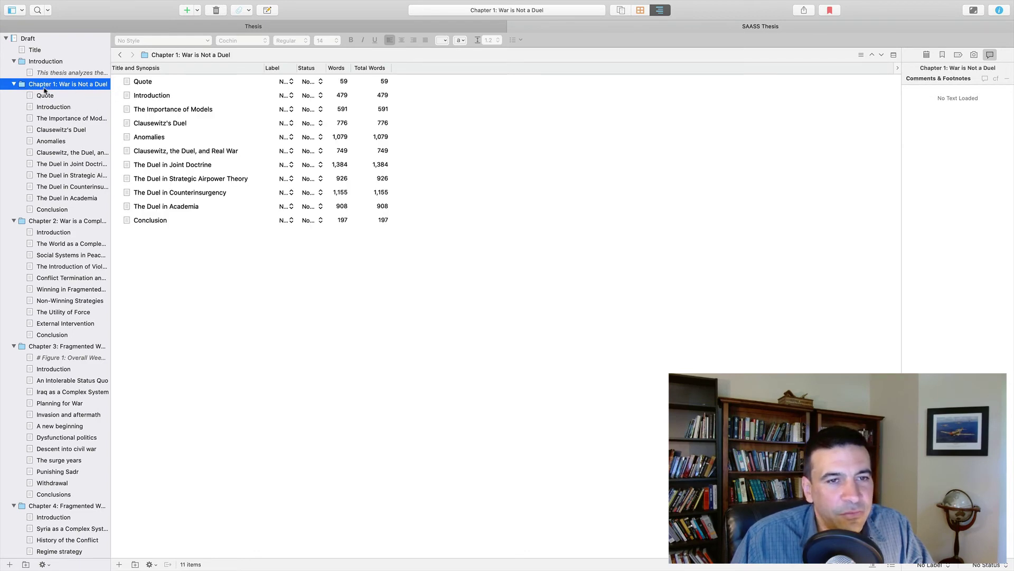
{"action": "left_click", "coordinate": [639, 12]}
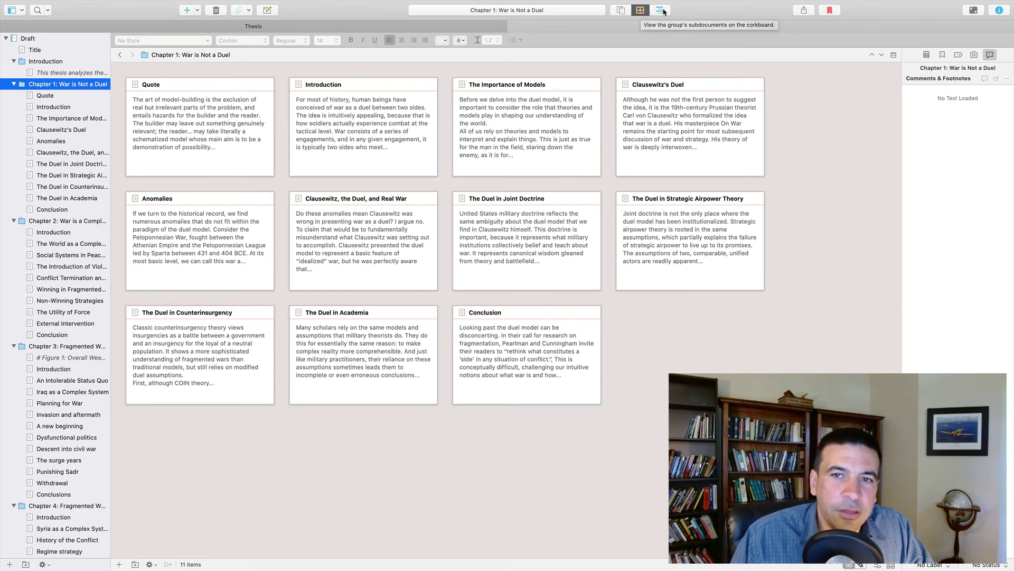
{"action": "left_click", "coordinate": [661, 10]}
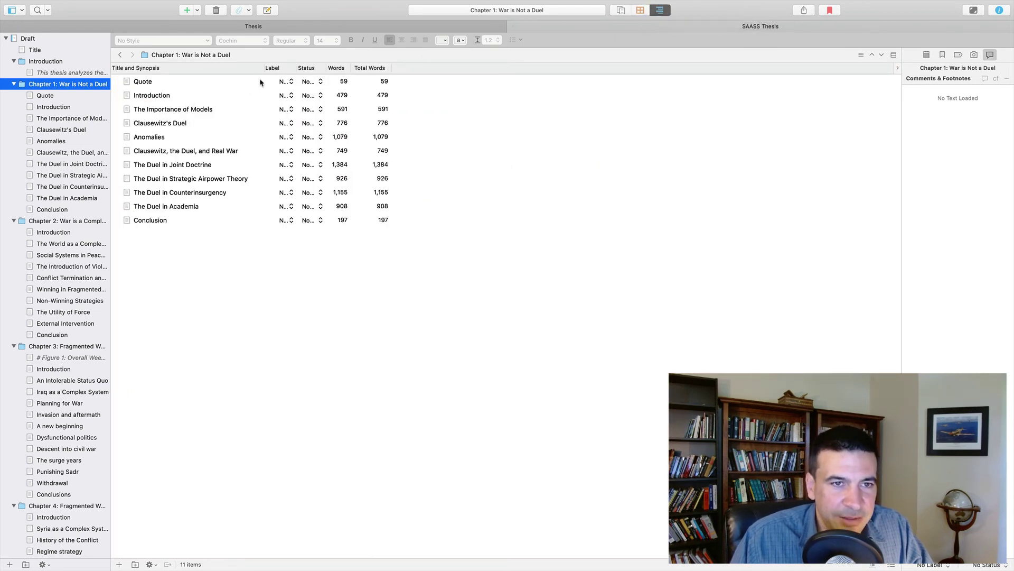
Widen the Label column and check Quote's status choices, leaving it at No Status
{"action": "left_click_drag", "start_coordinate": [296, 68], "coordinate": [406, 67]}
{"action": "left_click", "coordinate": [369, 83]}
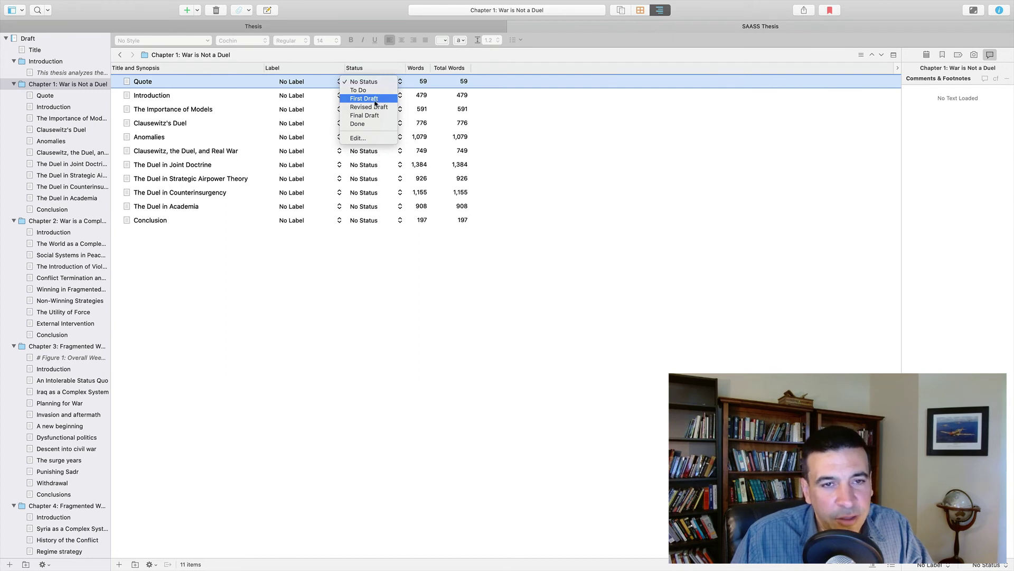
{"action": "left_click", "coordinate": [368, 57]}
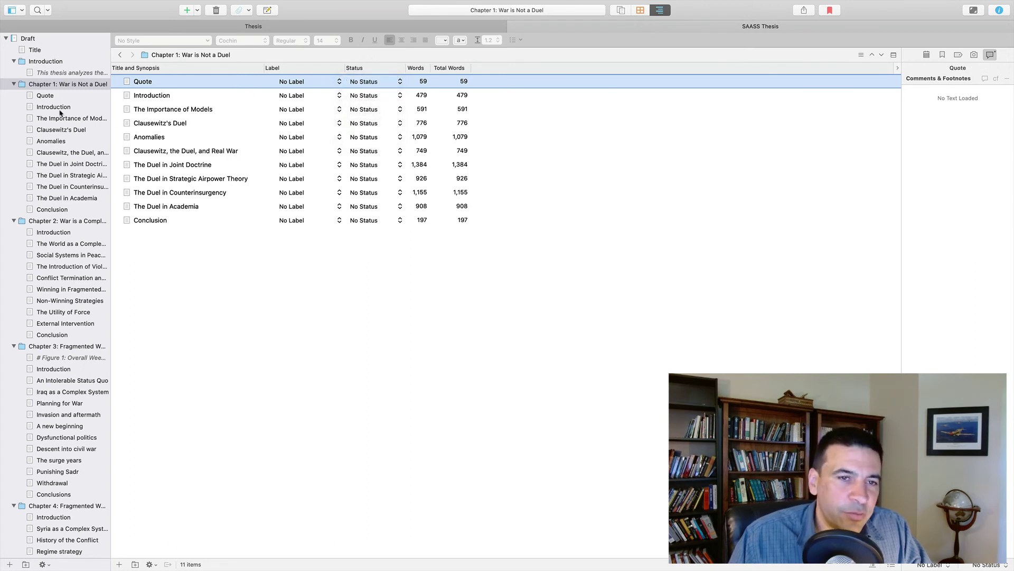
Read Chapter 1's Quote and Introduction, then move to the empty Fighting/bargaining research document
{"action": "left_click", "coordinate": [45, 97]}
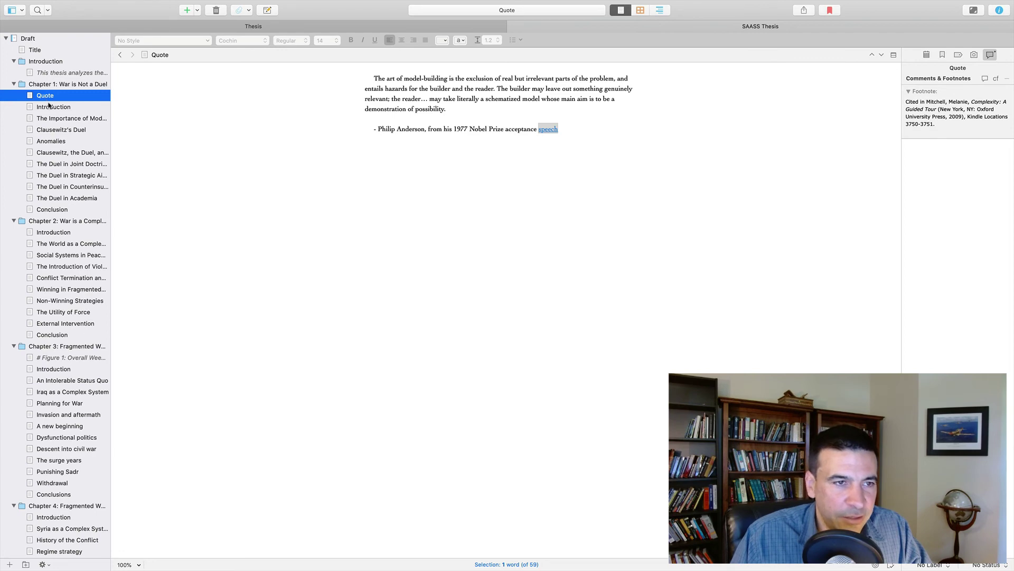
{"action": "left_click", "coordinate": [69, 109]}
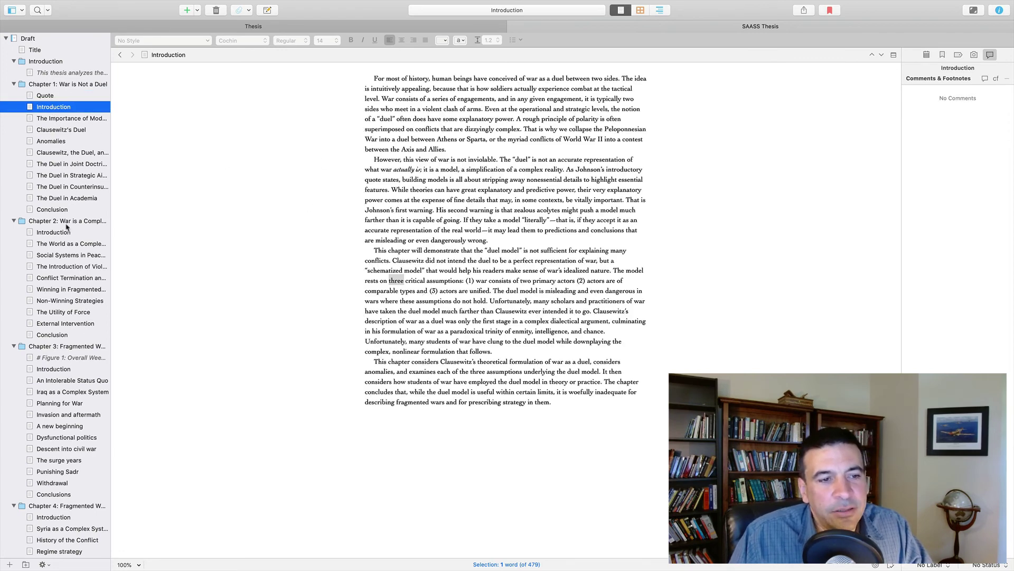
{"action": "scroll", "coordinate": [67, 227], "scroll_direction": "down", "scroll_amount": 4}
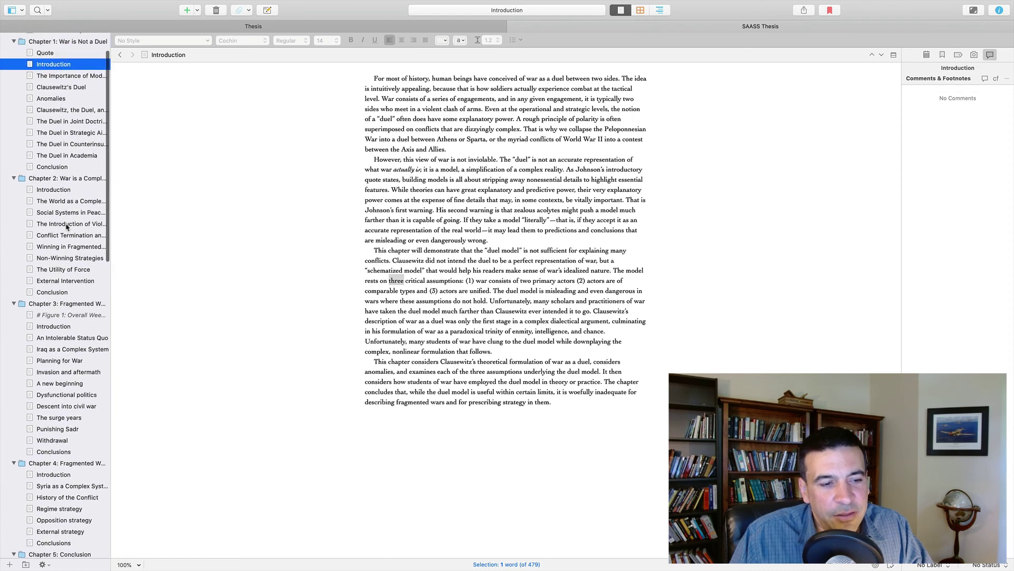
{"action": "scroll", "coordinate": [67, 227], "scroll_direction": "down", "scroll_amount": 3}
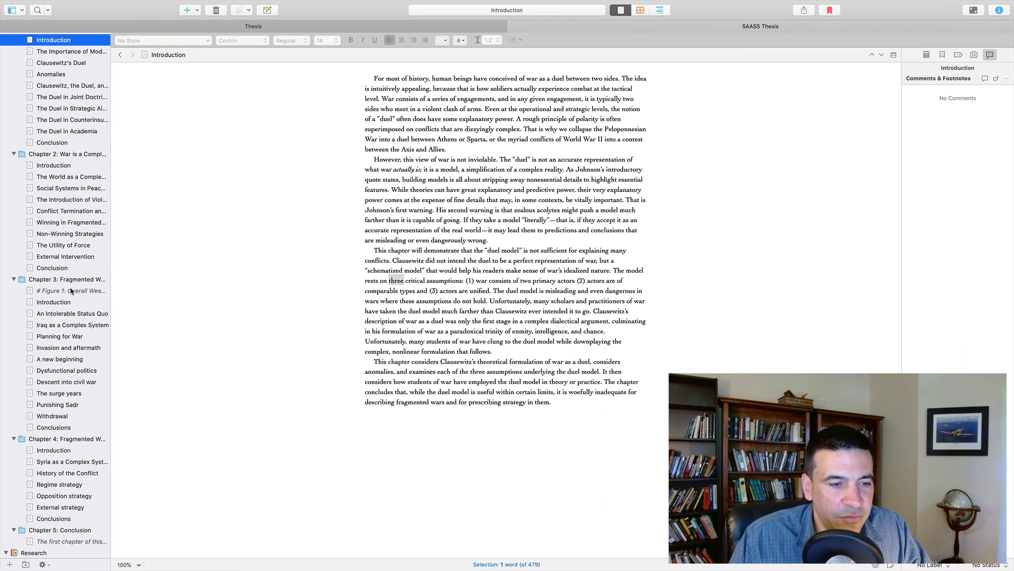
{"action": "scroll", "coordinate": [71, 291], "scroll_direction": "down", "scroll_amount": 1}
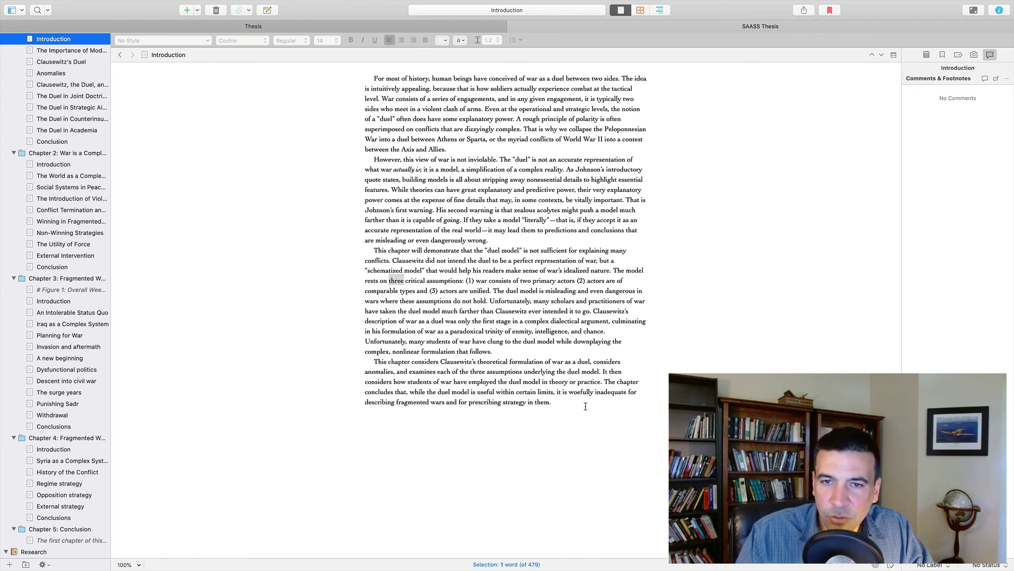
{"action": "scroll", "coordinate": [57, 205], "scroll_direction": "up", "scroll_amount": 3}
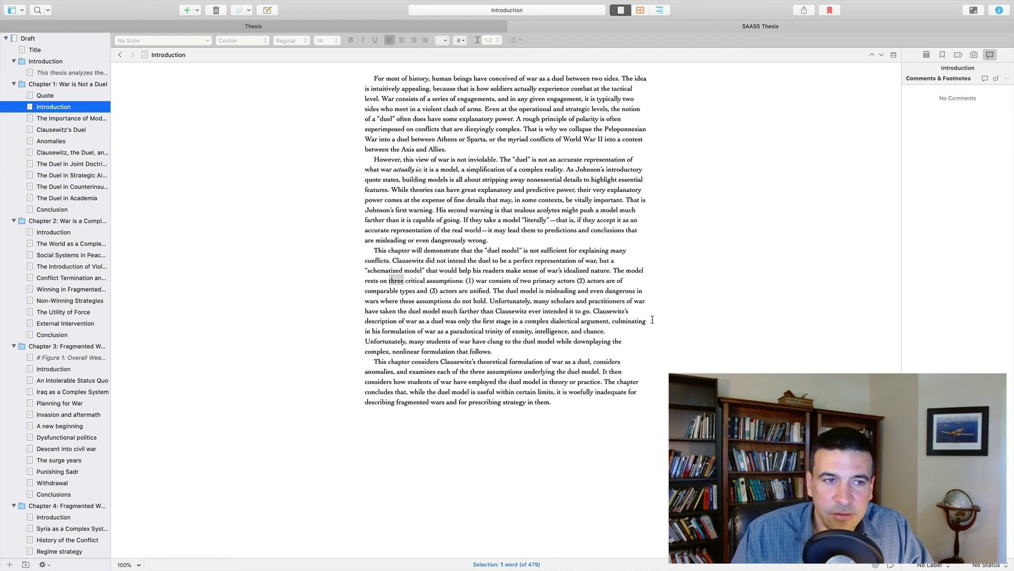
{"action": "key", "text": "super+bracketleft"}
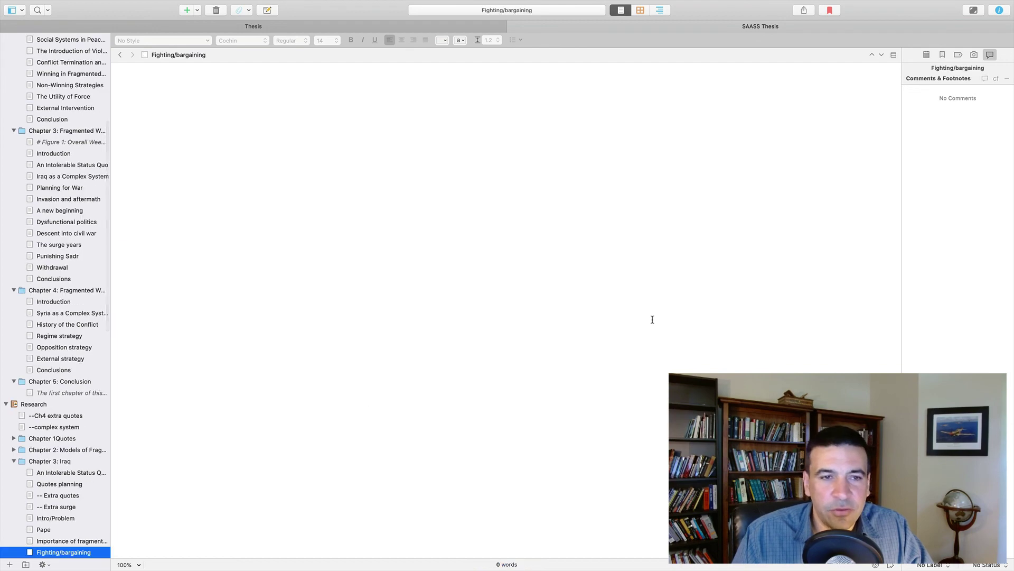